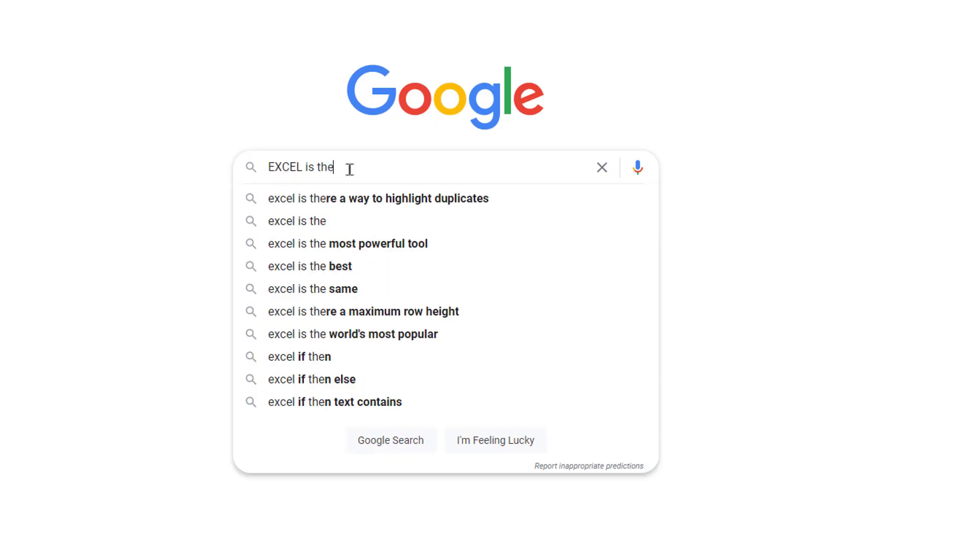
Extend the Google search query to 'EXCEL is the most'
type("most")
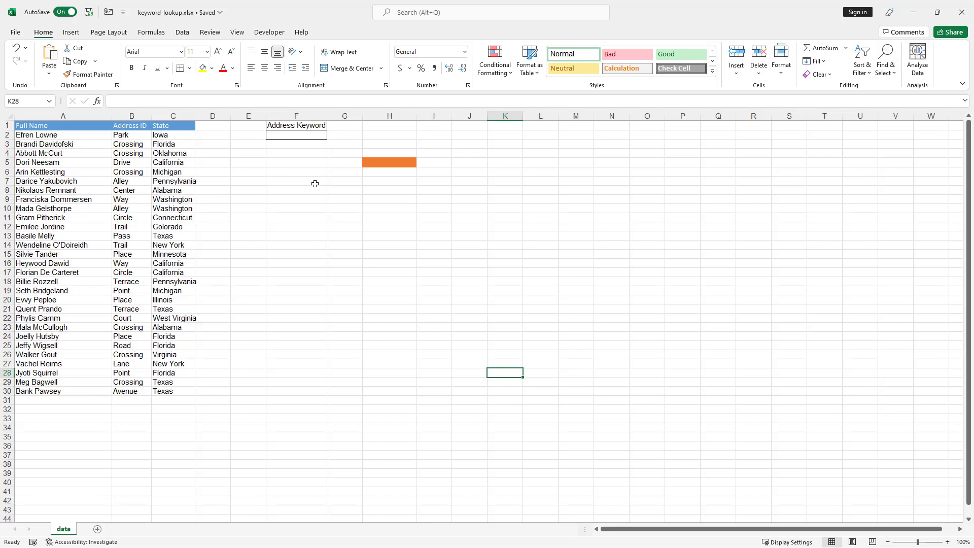
Turn on table filters and filter Address ID to values containing 'ss' (Crossing, Pass)
left_click(132, 241)
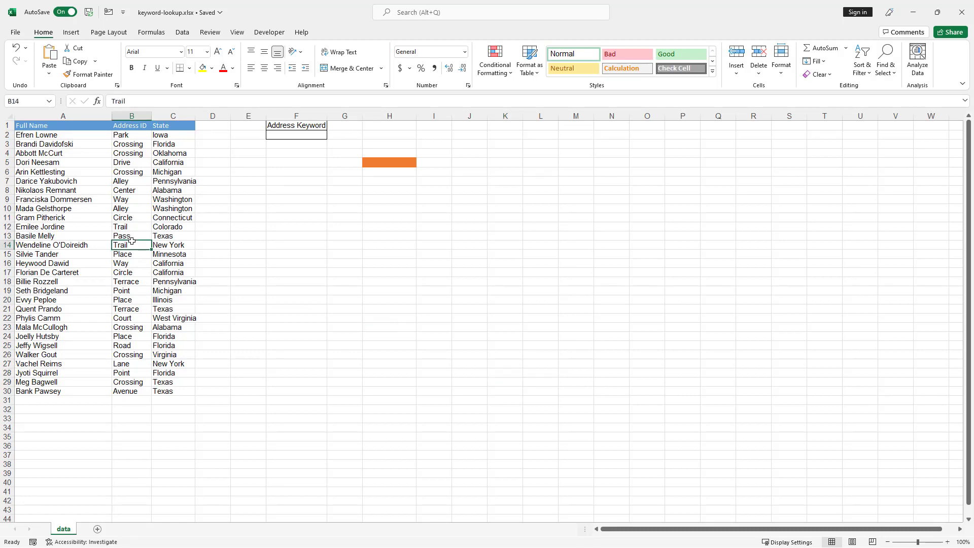
key("ctrl+shift+l")
left_click(146, 127)
left_click(118, 237)
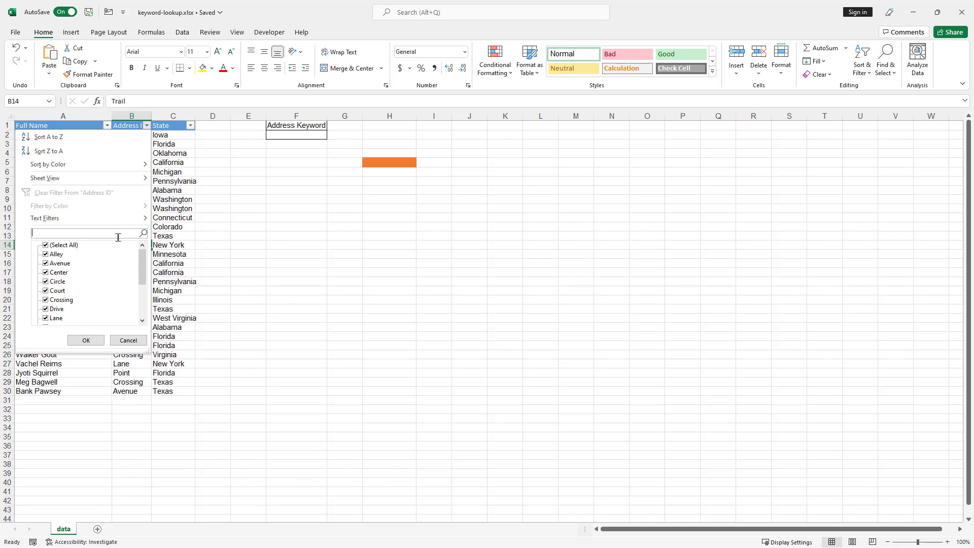
type("ss")
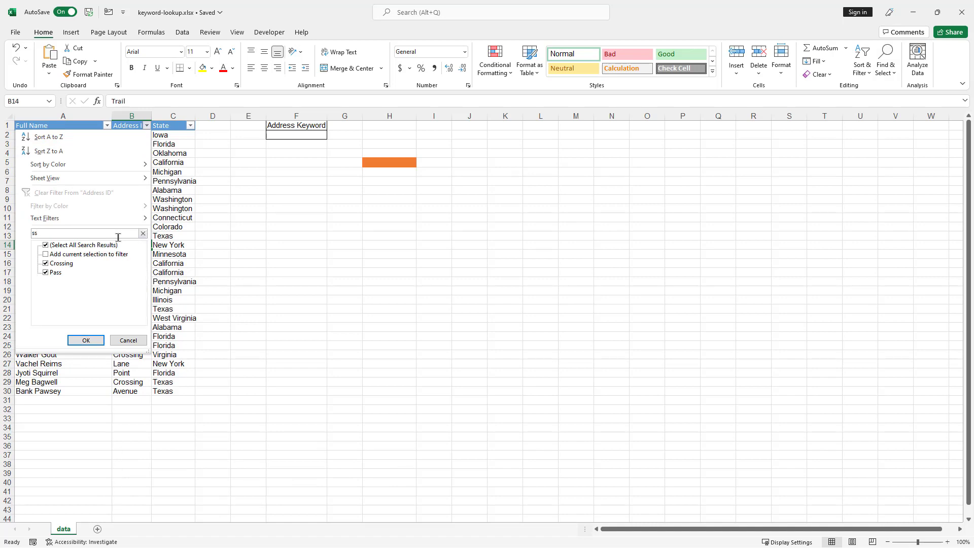
left_click(99, 338)
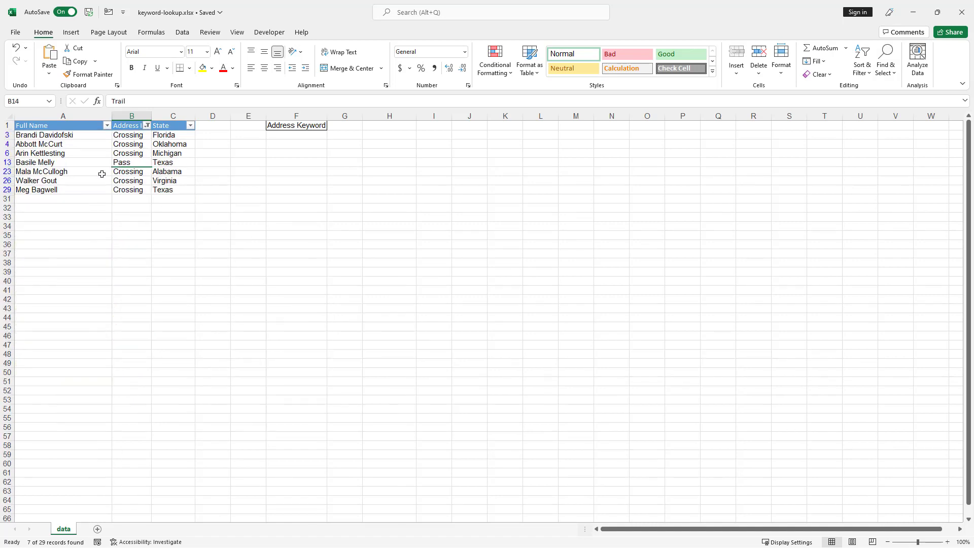
Clear the Address ID filter so all 29 records show again
left_click(147, 126)
left_click(71, 194)
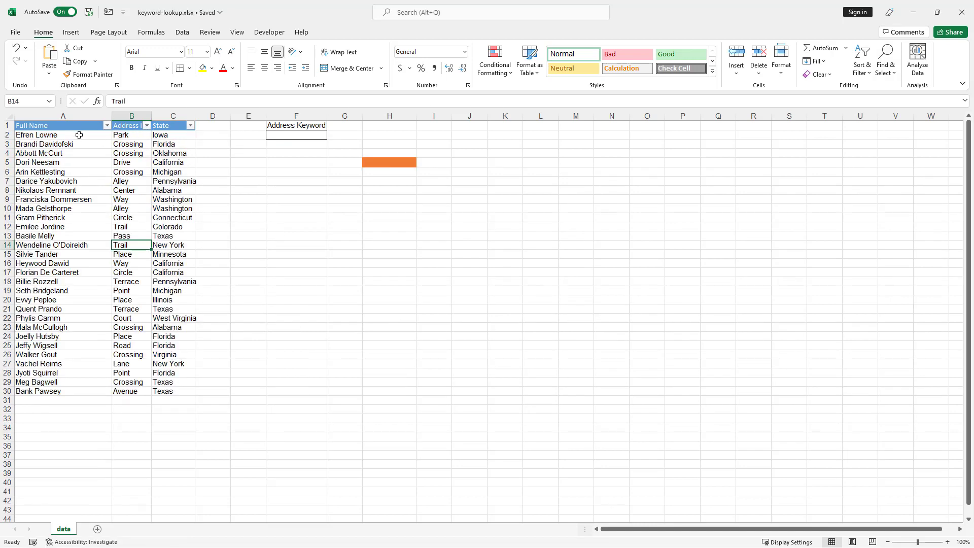
left_click(147, 126)
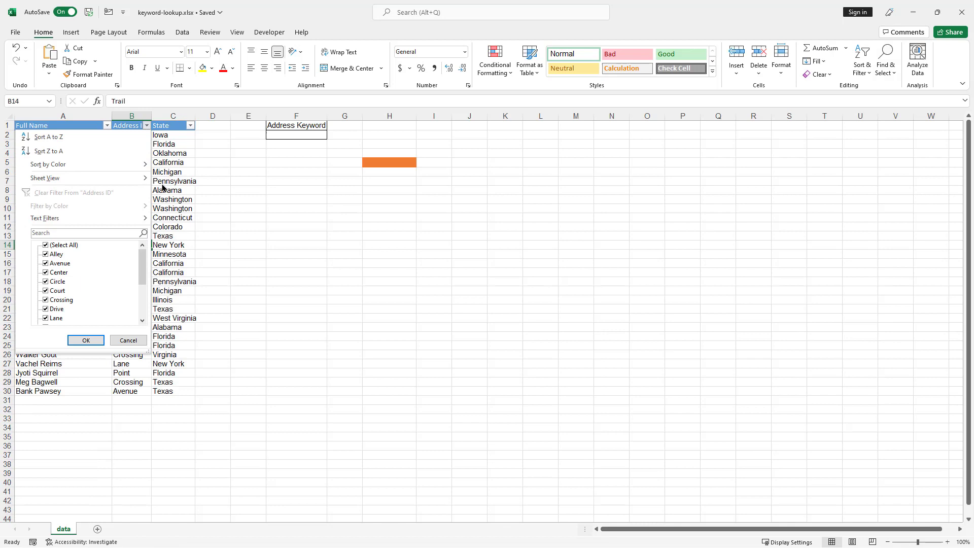
key("Escape")
left_click(284, 136)
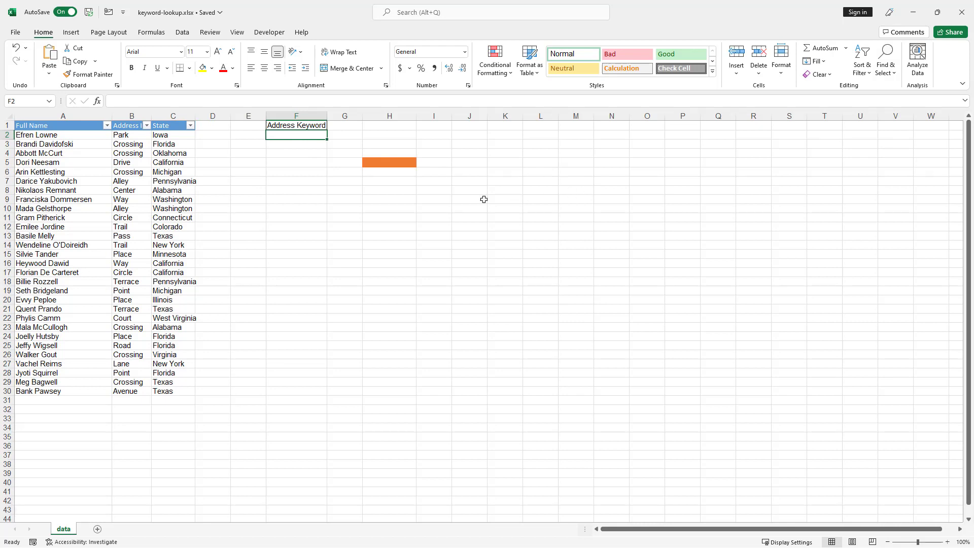
Start a new formula with = in cell H6 below the orange bar
left_click(392, 174)
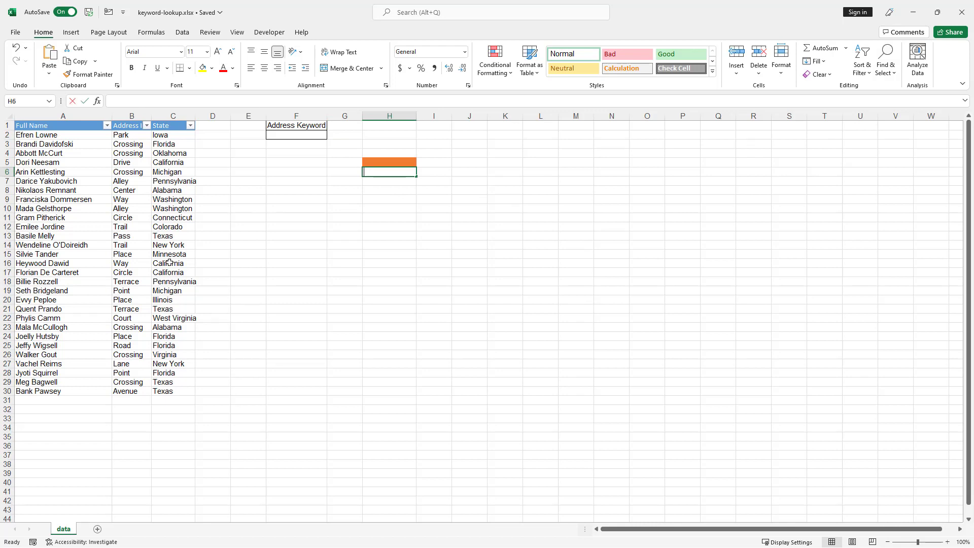
type("=")
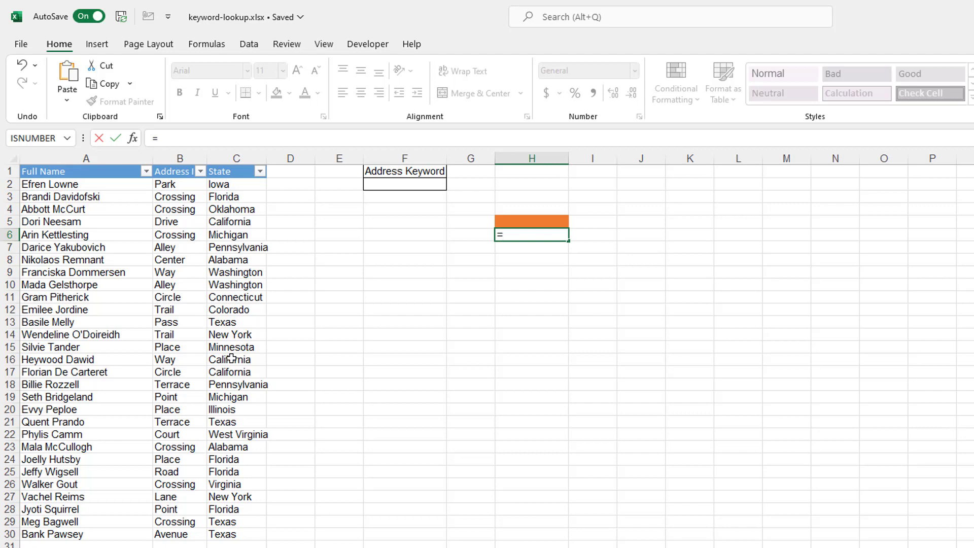
Enter =SEARCH("*"&F2&"*",$B$2:$B$30) in H6, spilling results down column H
type("saer")
key("BackSpace")
key("BackSpace")
key("BackSpace")
type("ear")
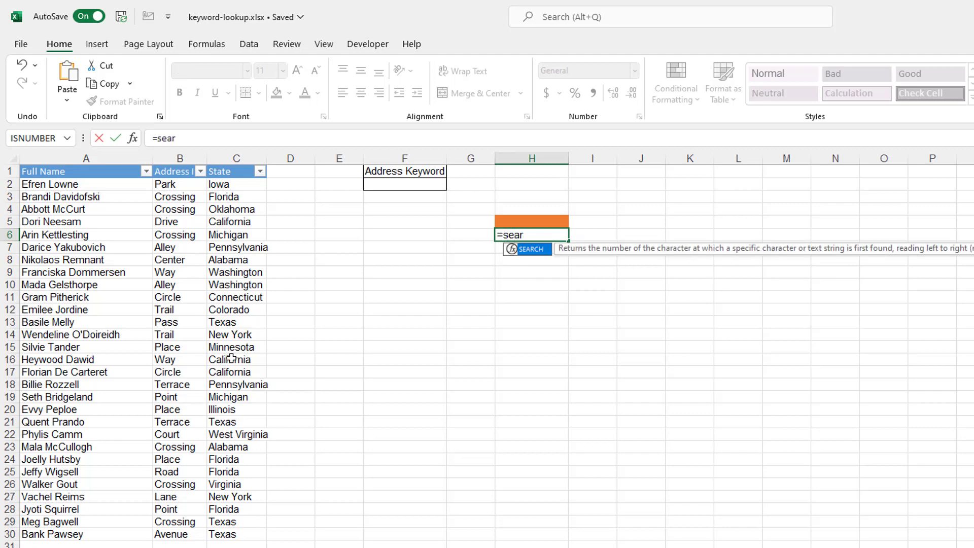
key("Tab")
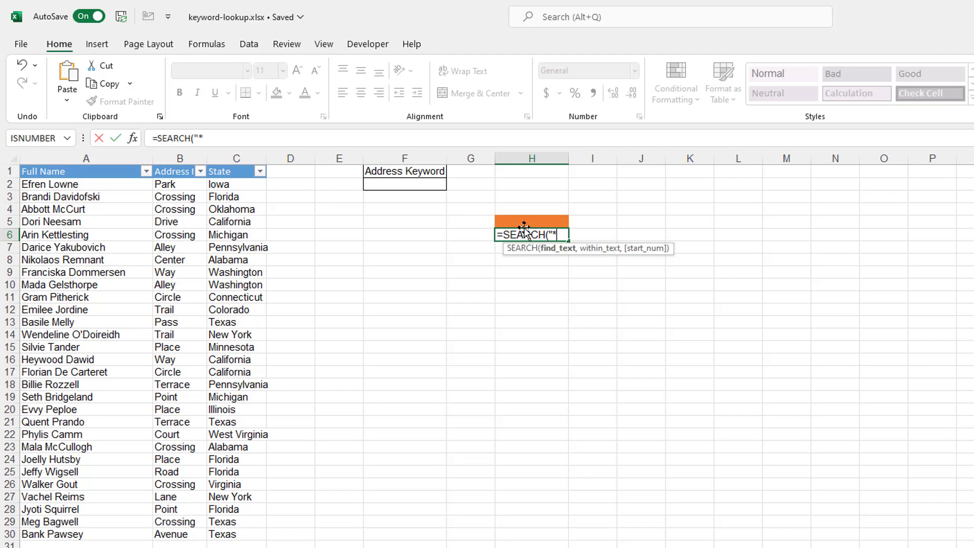
type("&")
left_click(403, 183)
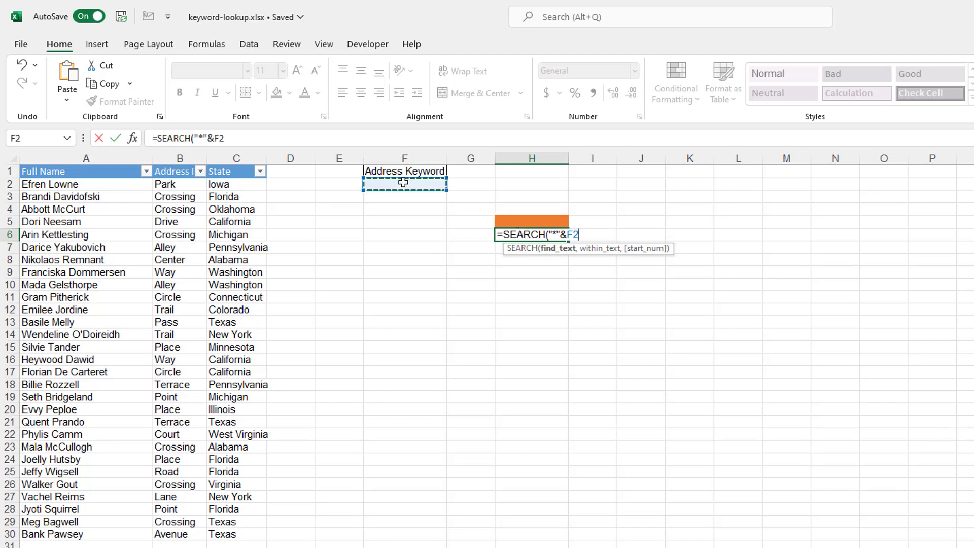
type("&")
type("\"*\",")
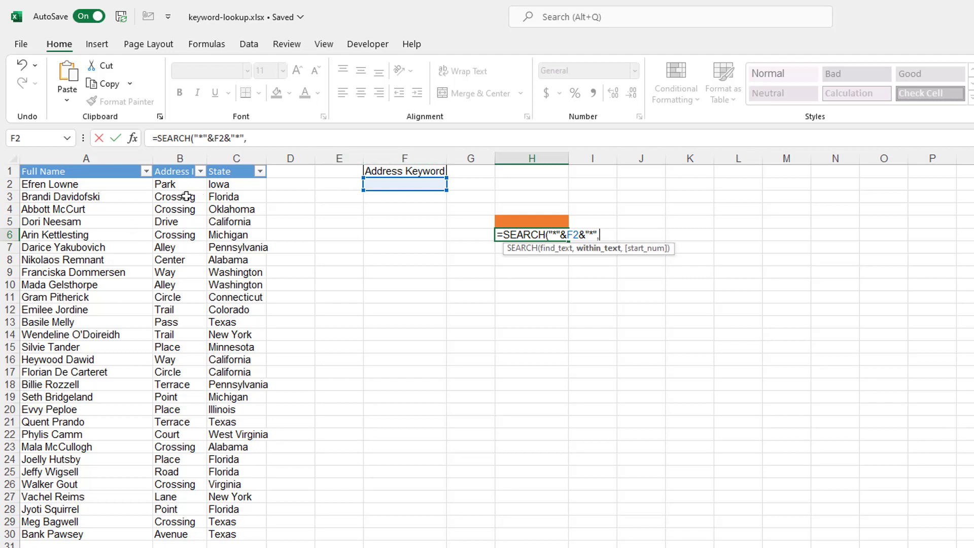
left_click_drag(175, 184, 182, 533)
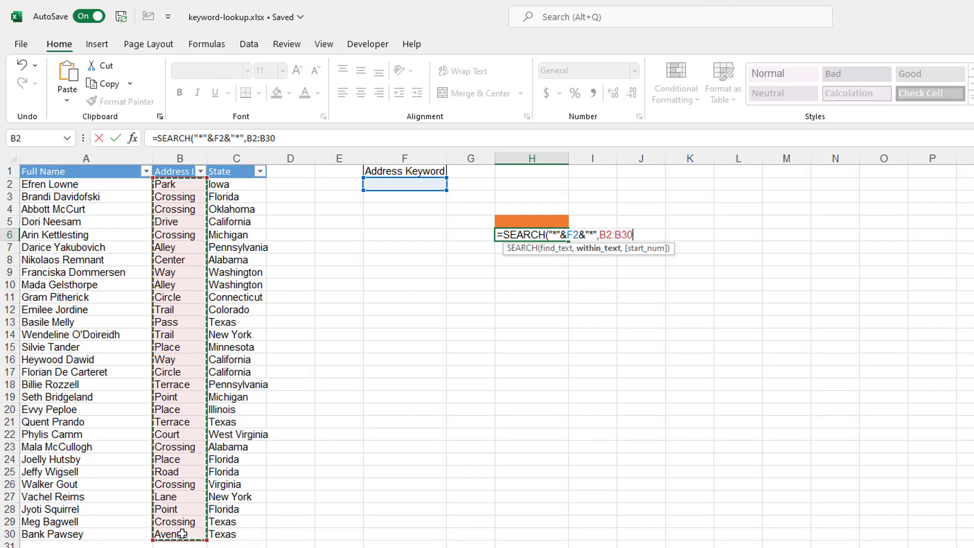
key("F4")
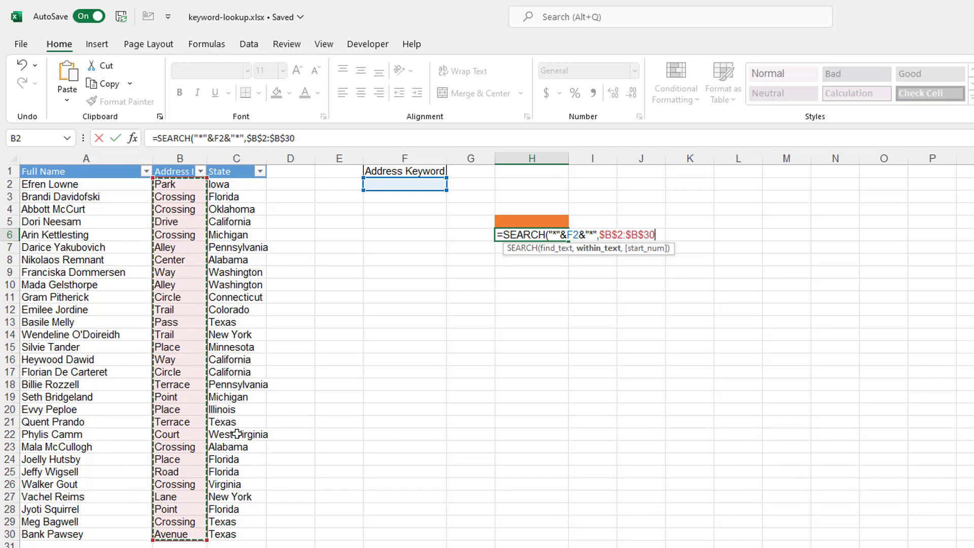
type(")")
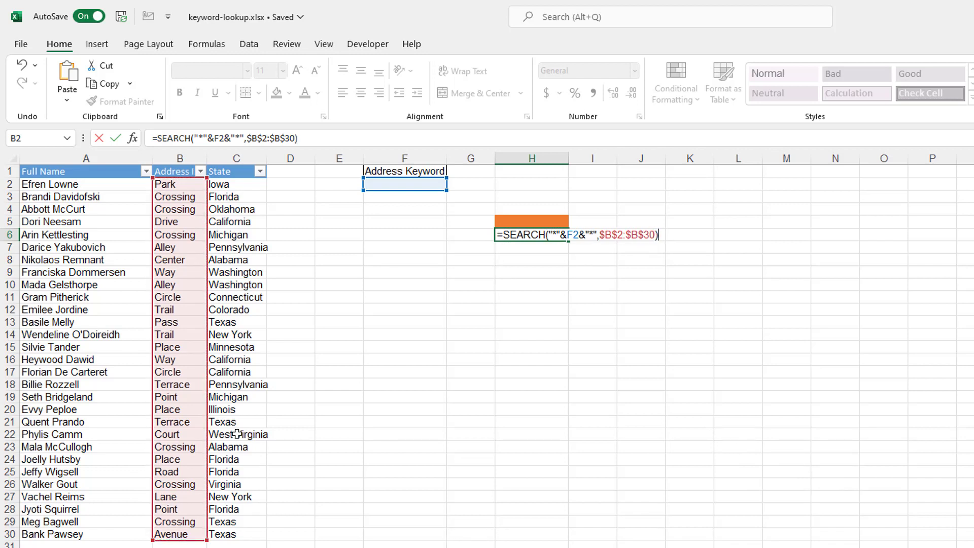
key("Return")
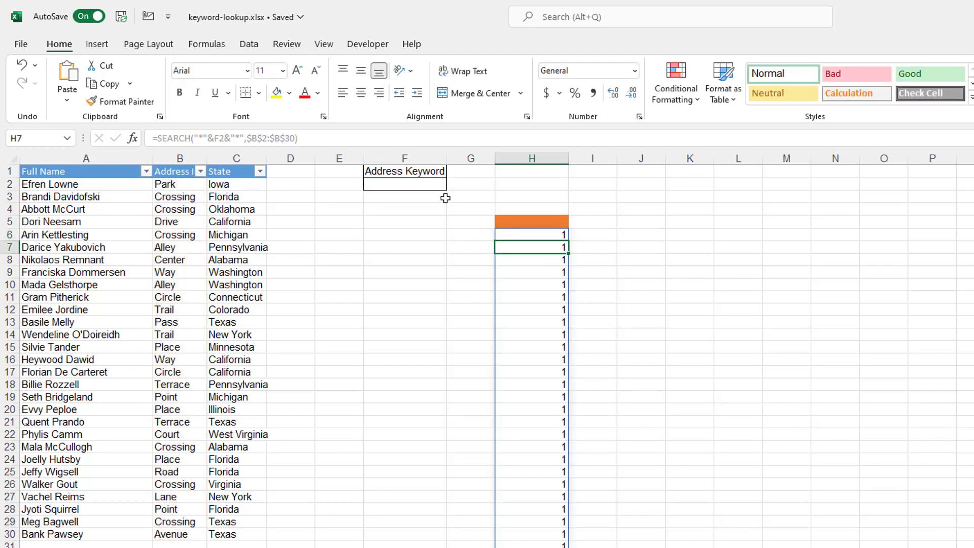
Enter the keyword ark in F2 and check the H6 results
left_click(404, 185)
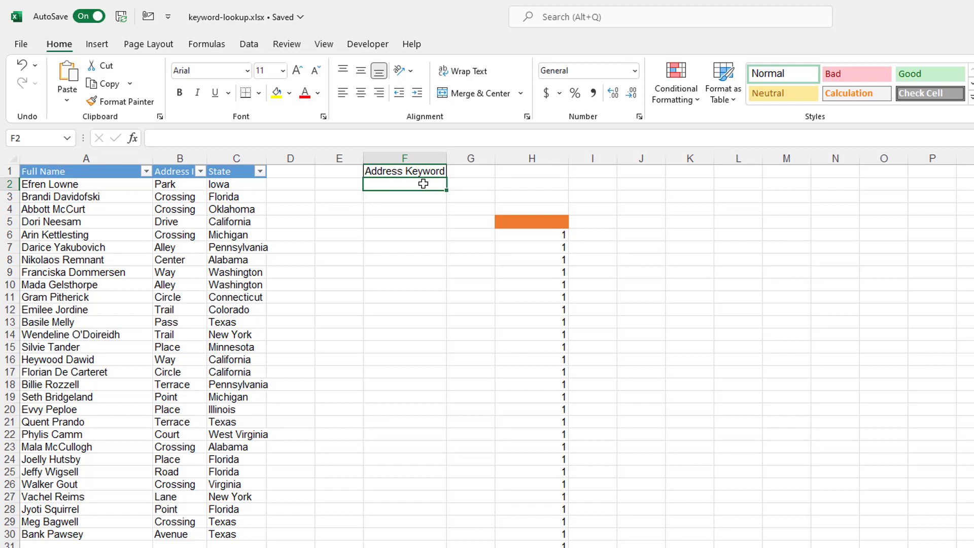
type("ark")
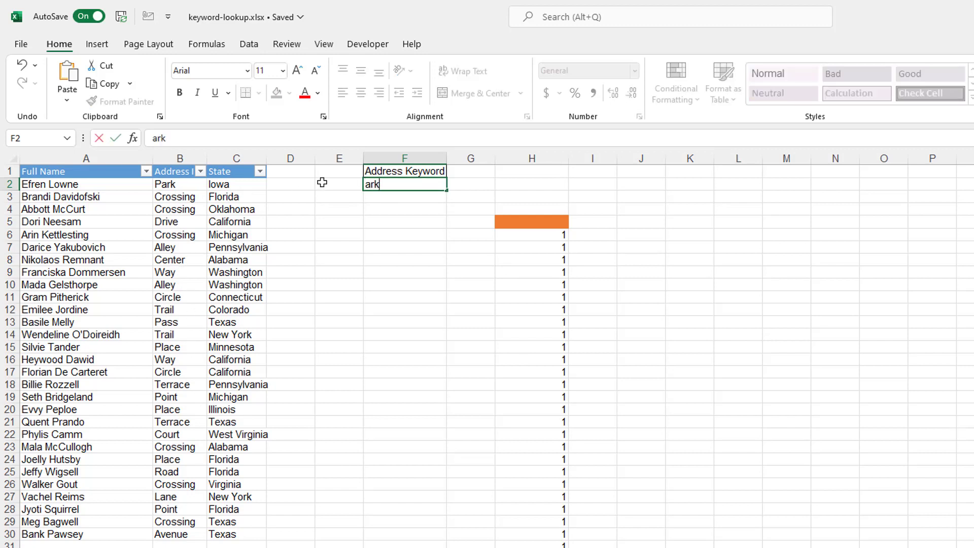
key("Return")
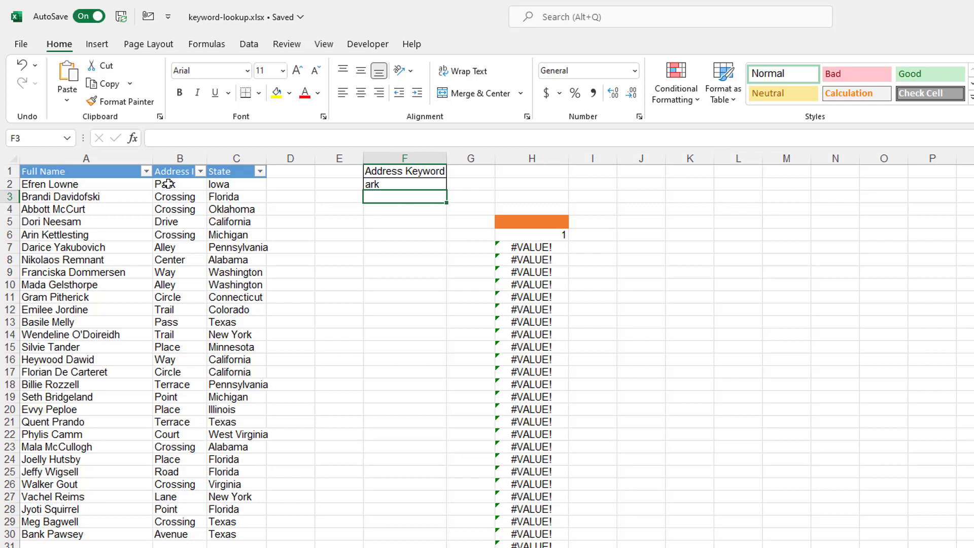
left_click(526, 235)
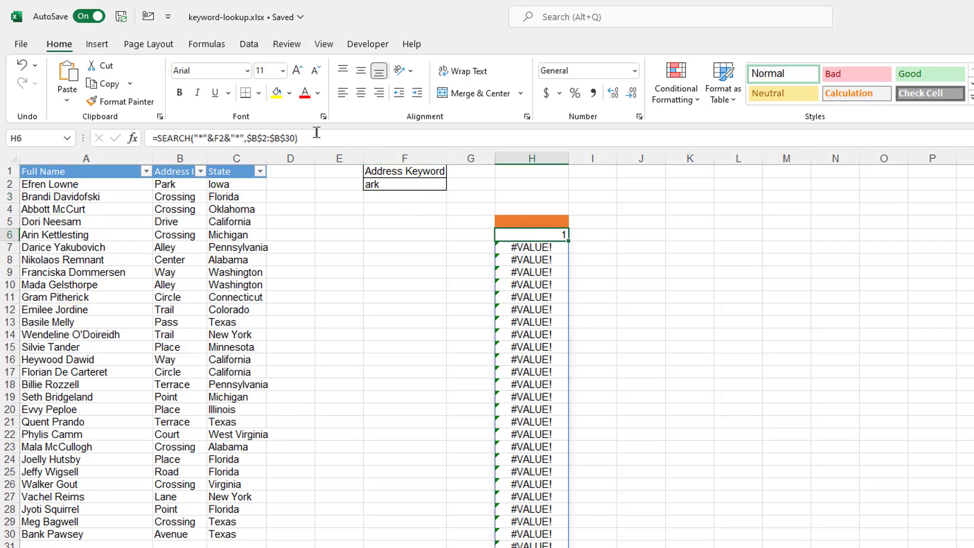
Clear the keyword from F2 so column H shows 1 for every record
left_click(390, 184)
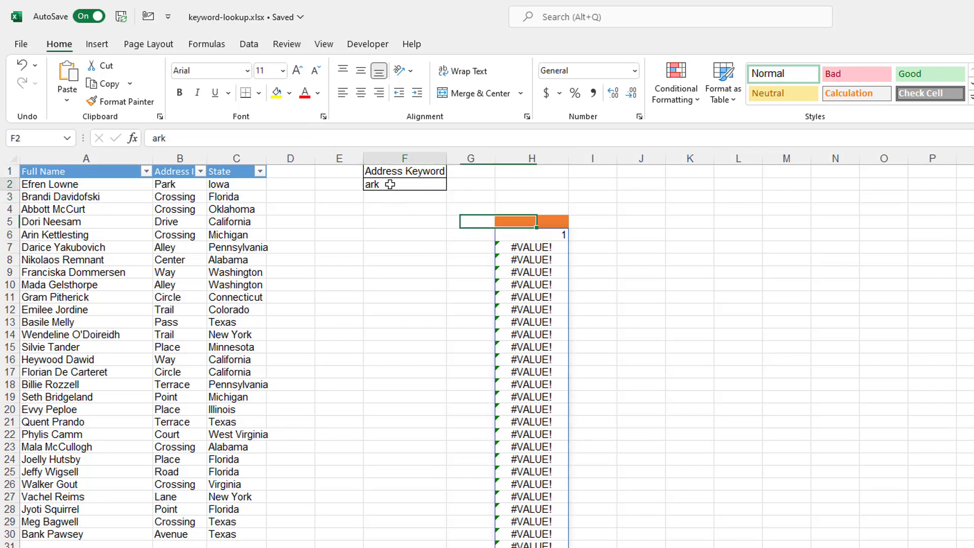
key("BackSpace")
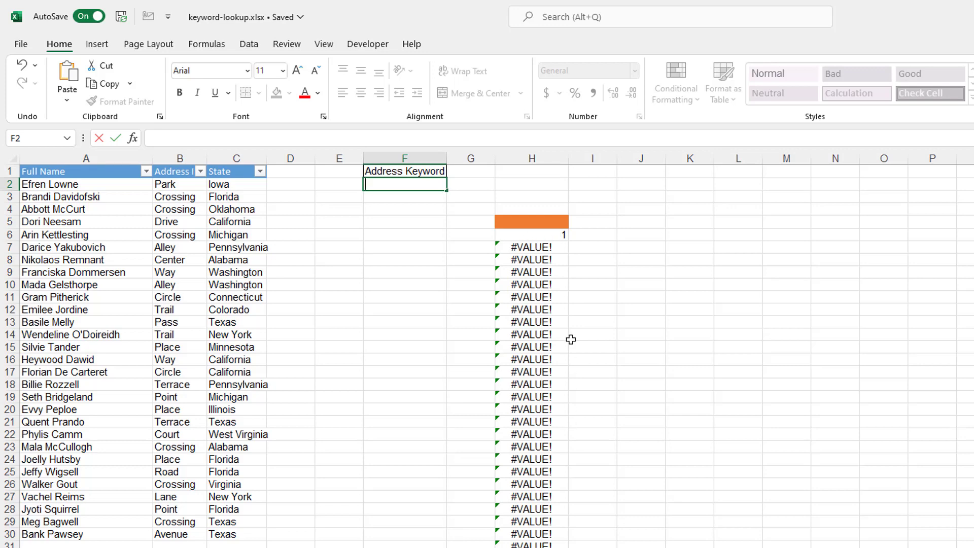
left_click(548, 234)
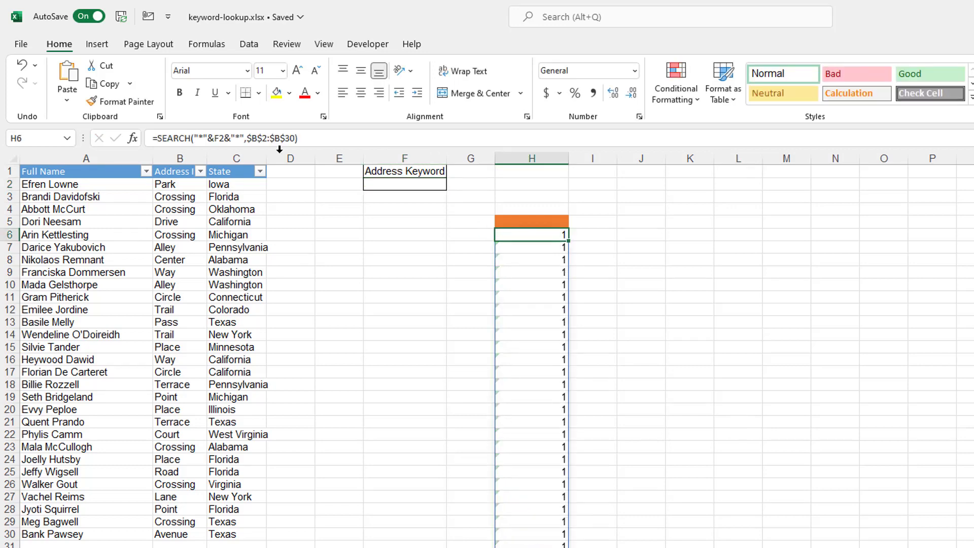
Wrap the H6 formula as =ISNUMBER(SEARCH("*"&F2&"*",$B$2:$B$30))
left_click(157, 136)
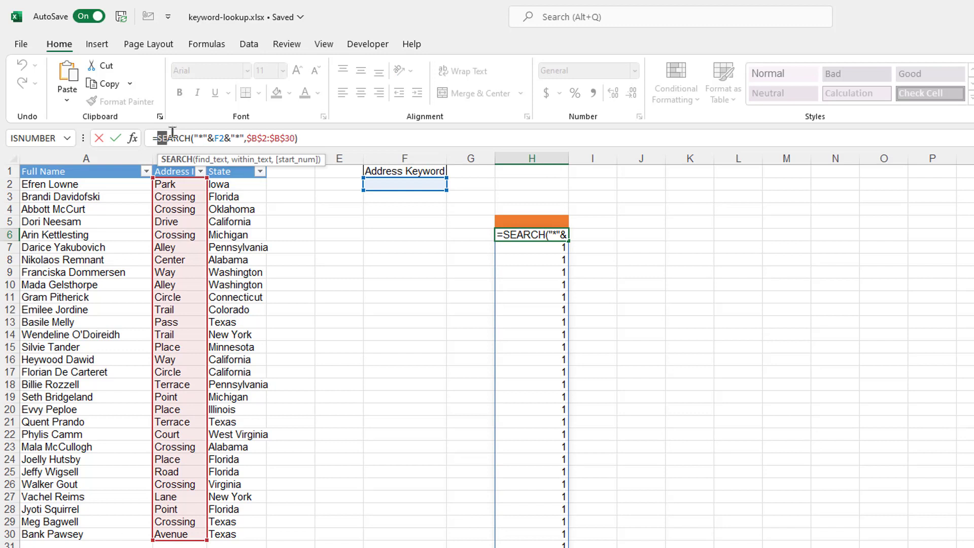
type("isnumber")
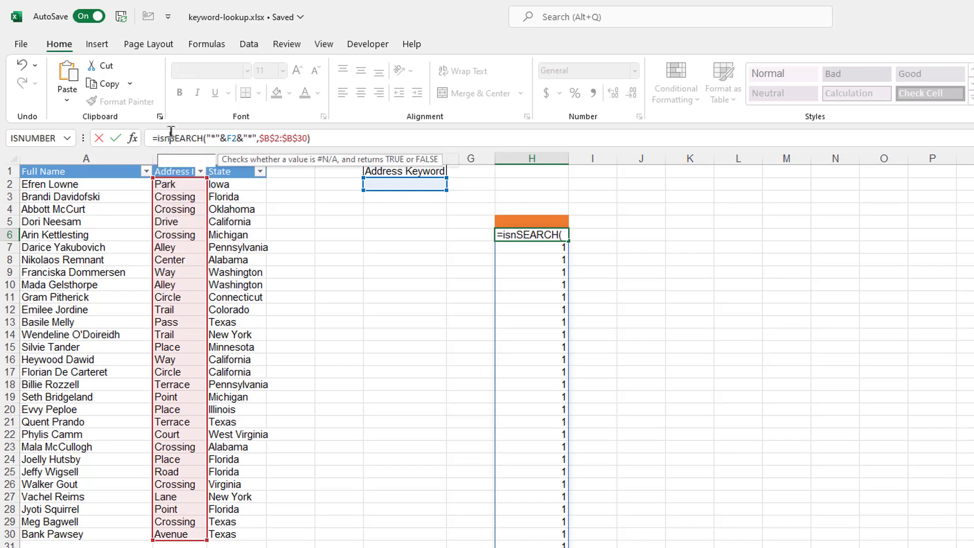
type("(")
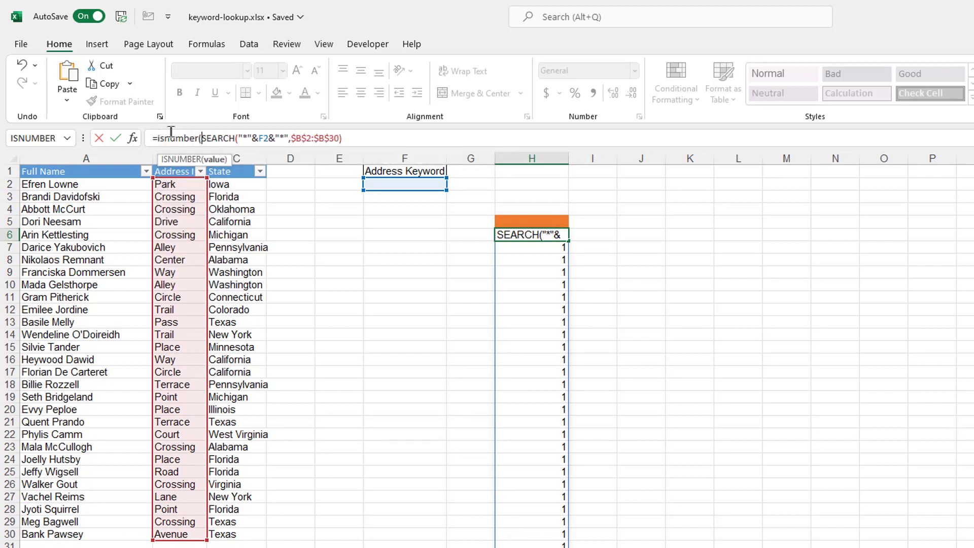
left_click(354, 135)
type(")")
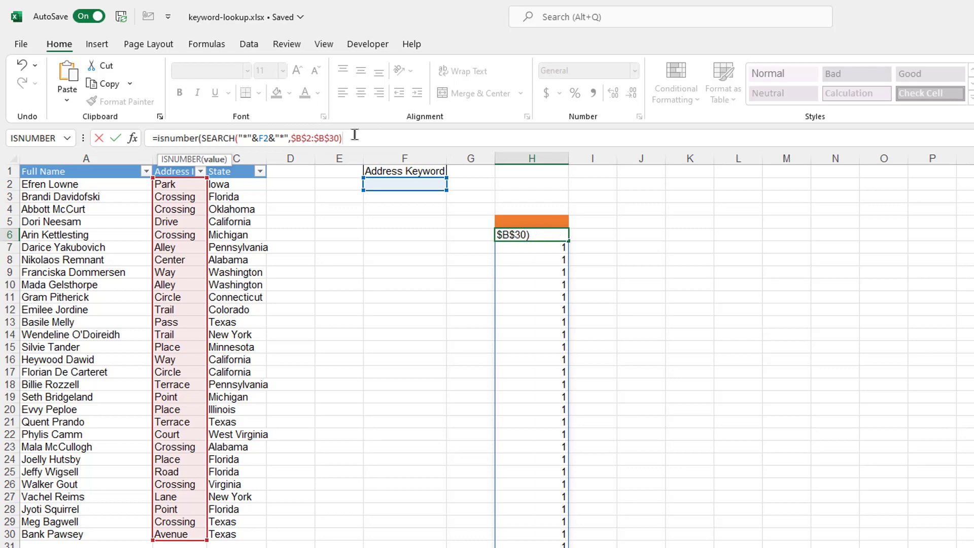
type(")")
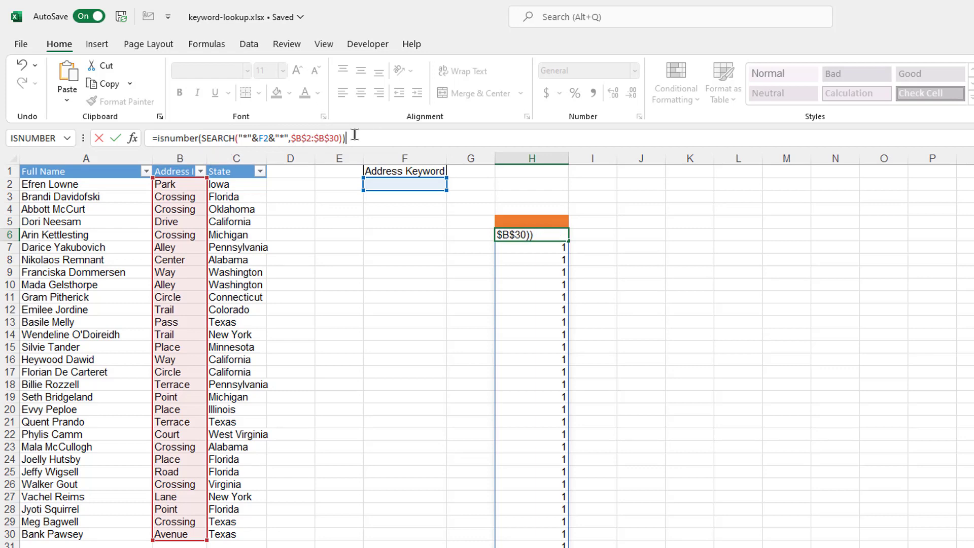
key("Return")
Put ark back in F2 so column H shows TRUE only for Park
double_click(431, 183)
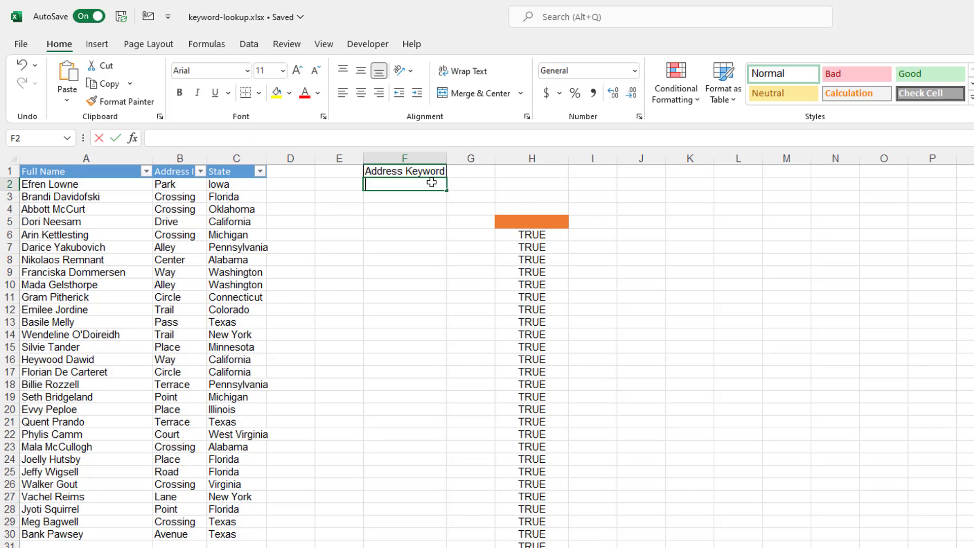
type("ark")
key("Return")
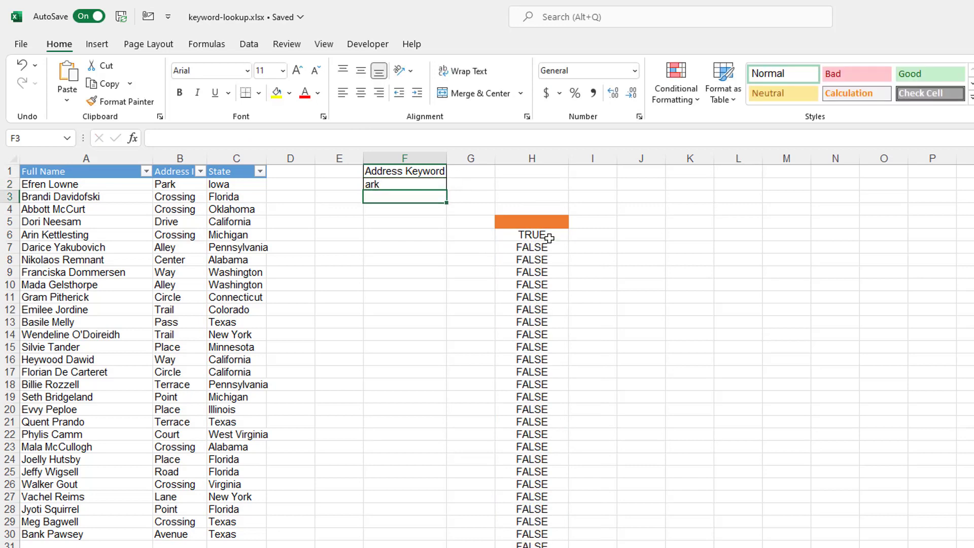
left_click(550, 235)
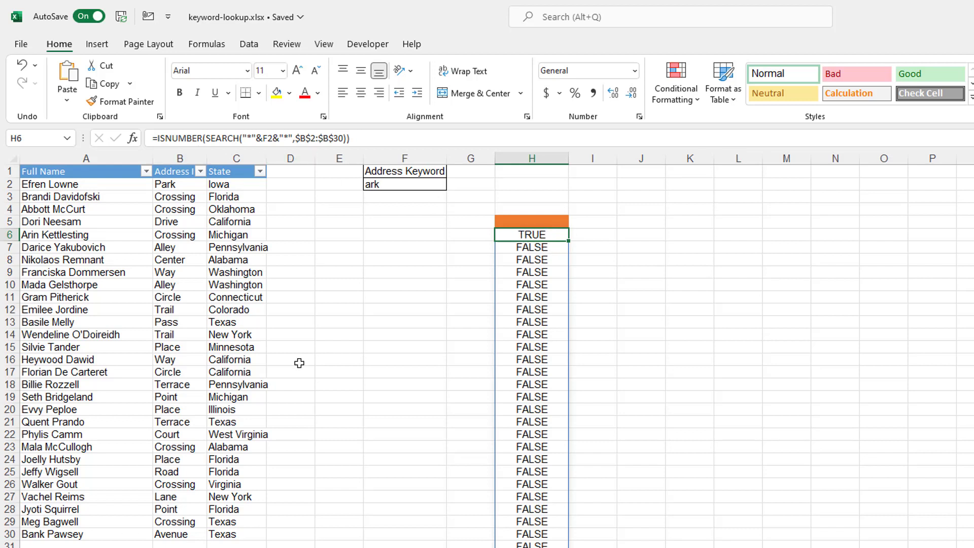
left_click(156, 137)
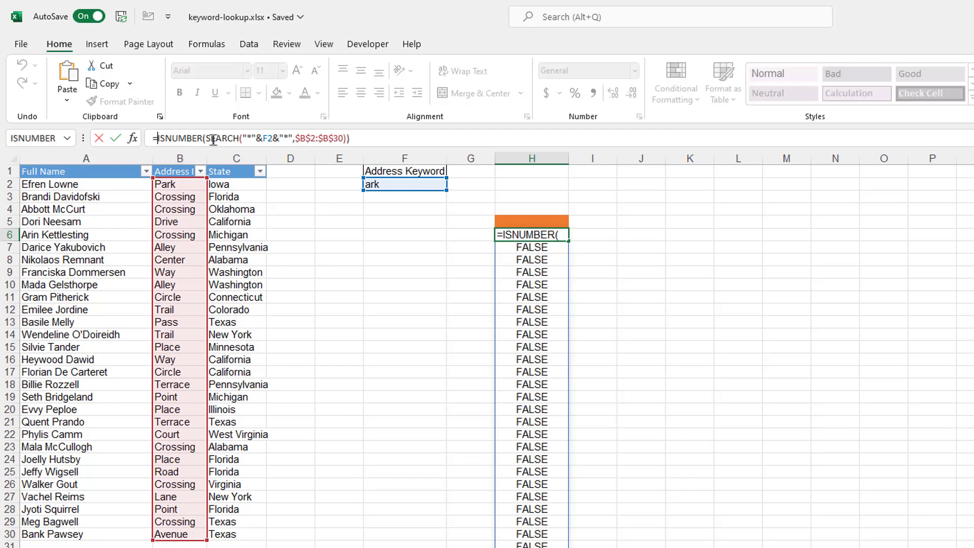
Wrap the ISNUMBER condition in FILTER($B$2:$B$30, …) and accept Excel's correction, returning Park
type("filer")
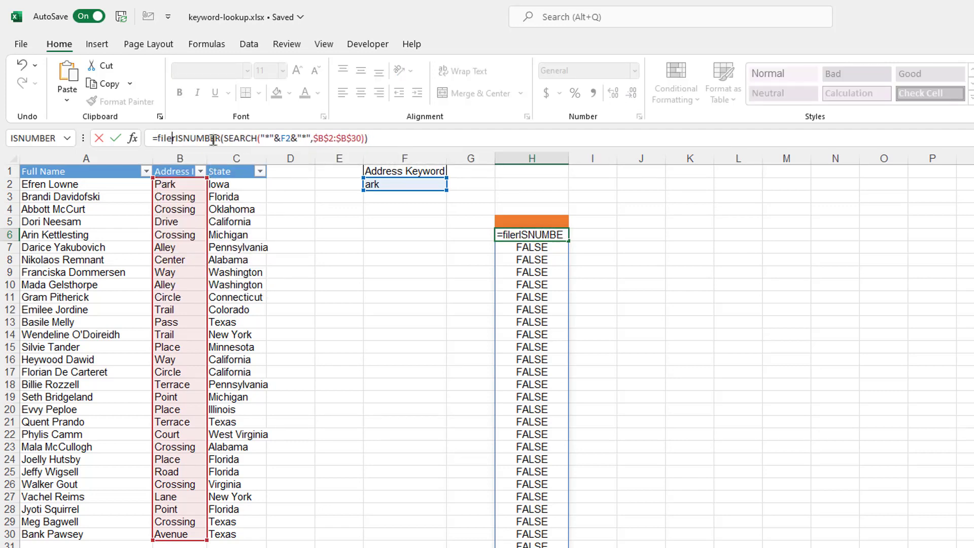
type("ter(")
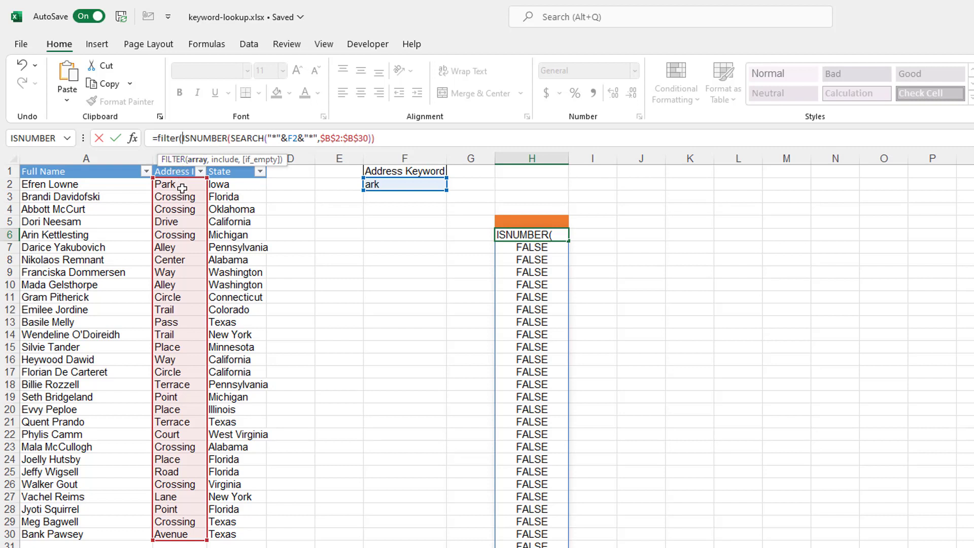
left_click_drag(182, 189, 190, 535)
type(",")
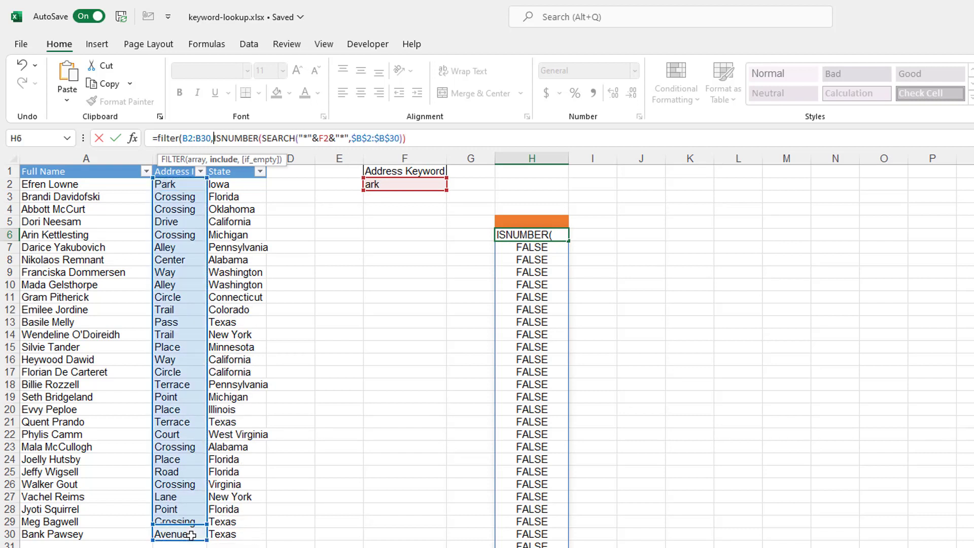
left_click(187, 135)
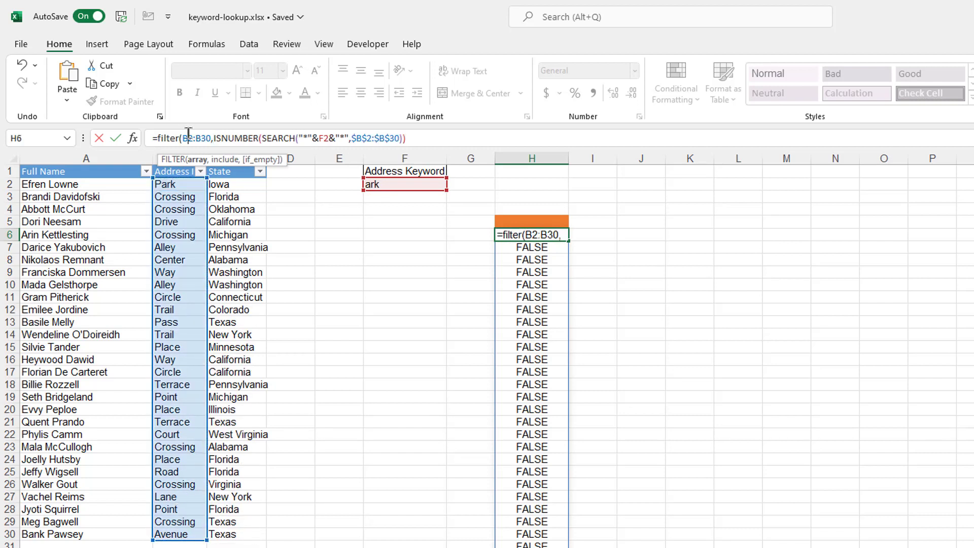
key("F4")
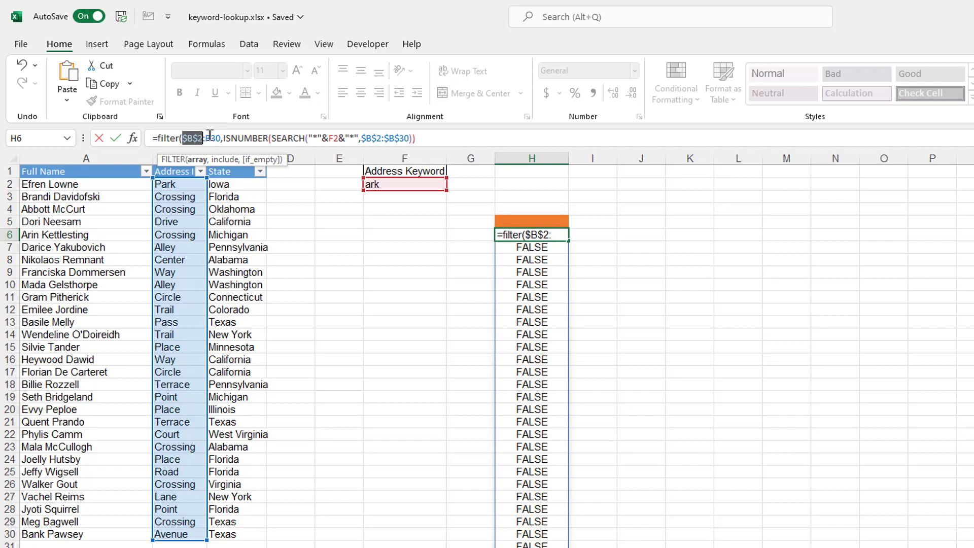
left_click(209, 136)
key("F4")
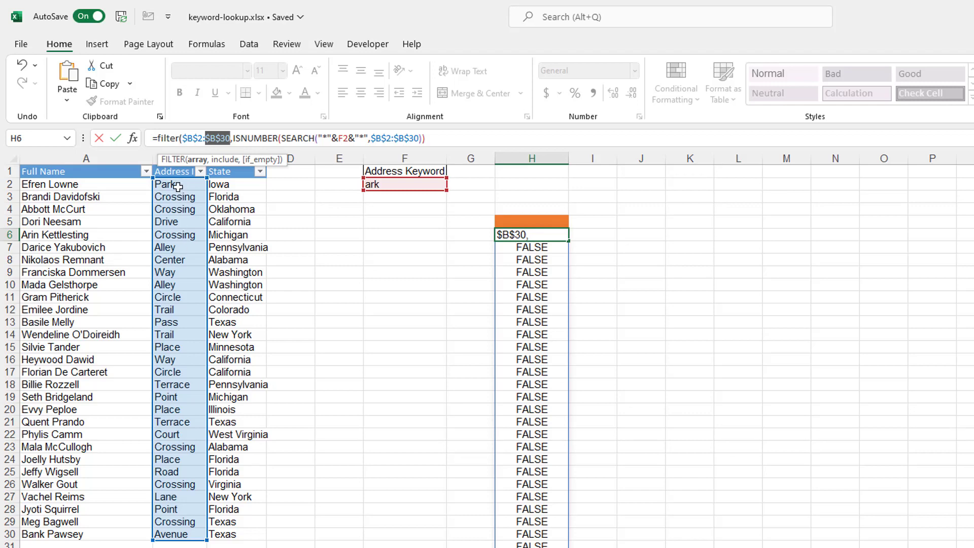
key("End")
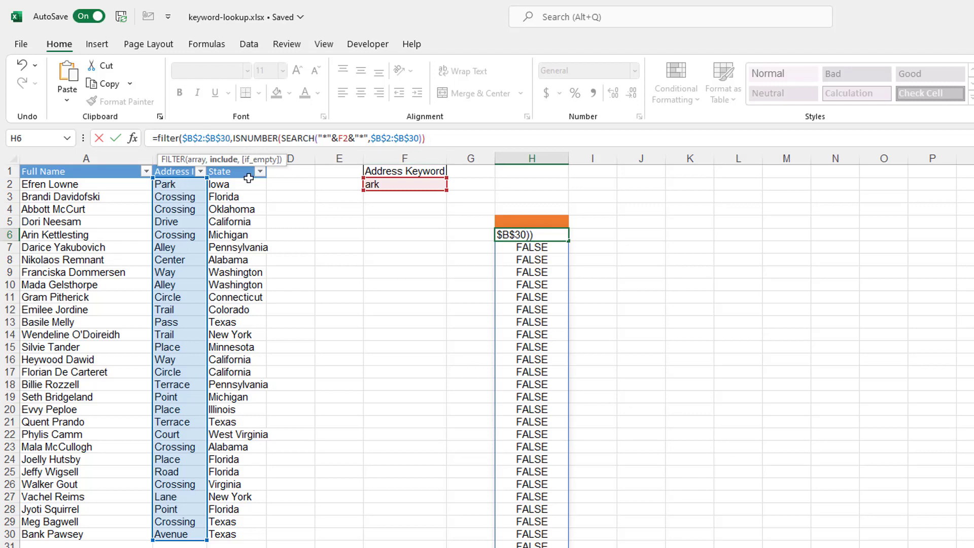
key("Return")
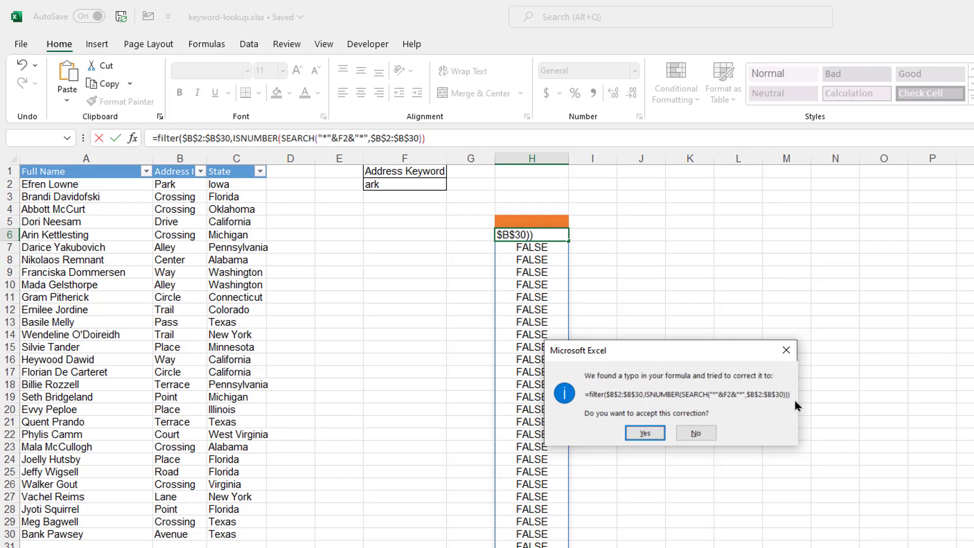
left_click(643, 436)
Enter the non-matching keyword zzzz in F2 to test an empty result
left_click(535, 236)
left_click(402, 184)
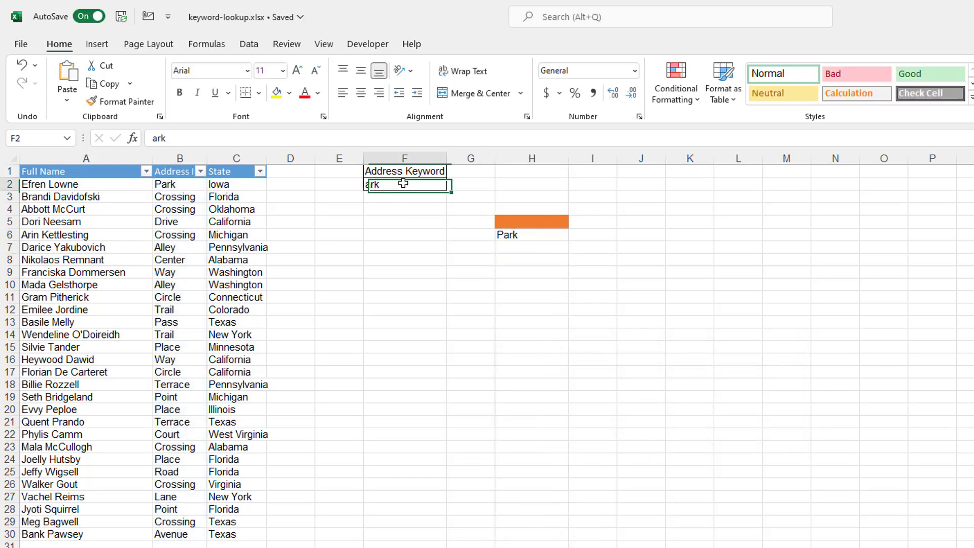
double_click(187, 138)
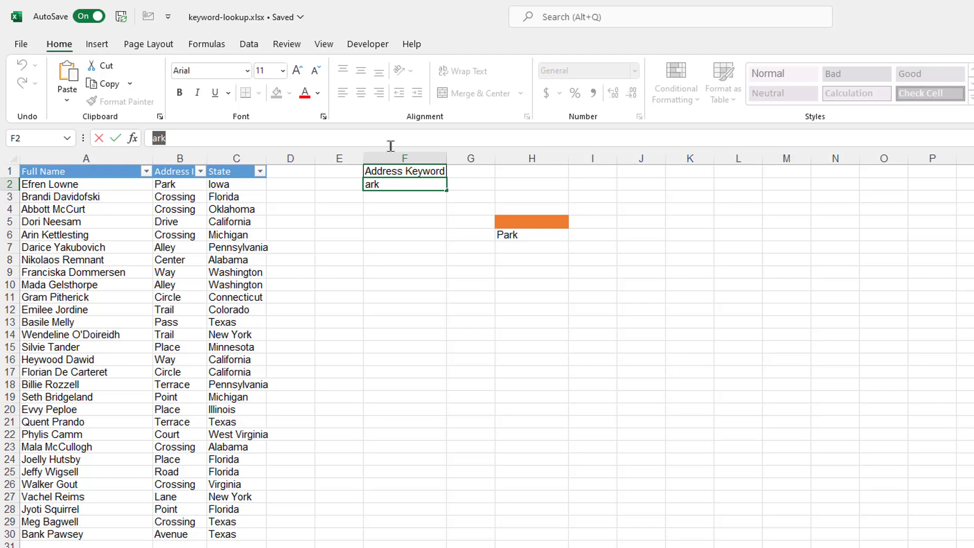
type("zzzz")
key("Return")
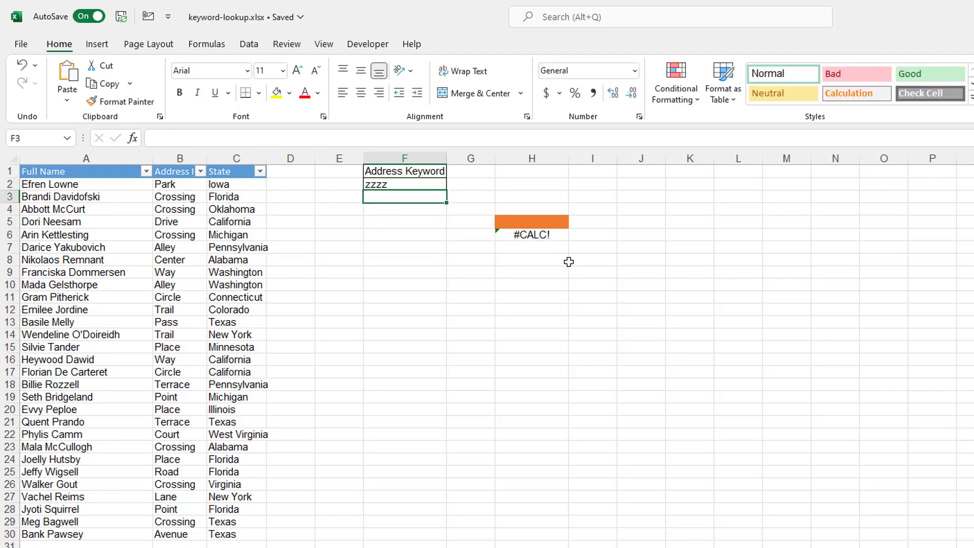
Add "No Data" as the FILTER if_empty argument in H6
left_click(543, 235)
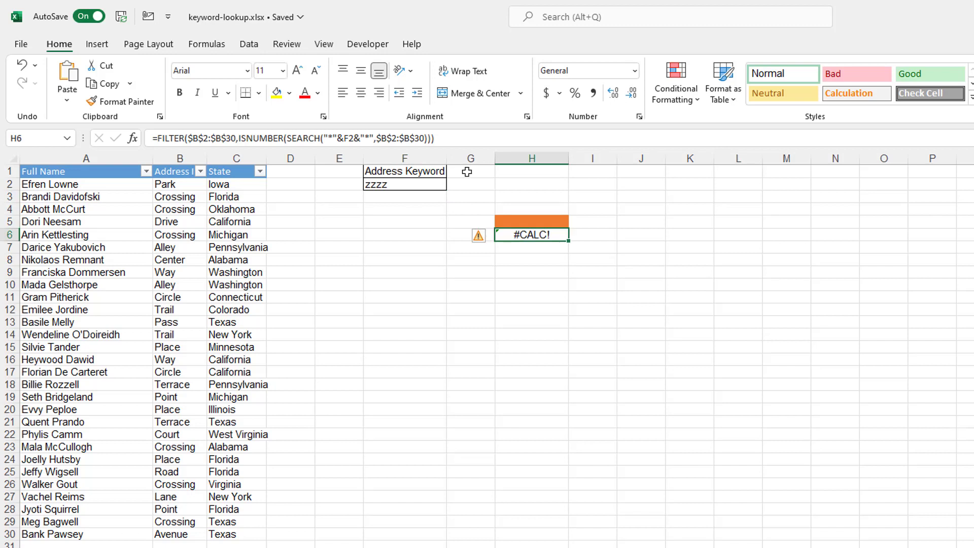
left_click(450, 142)
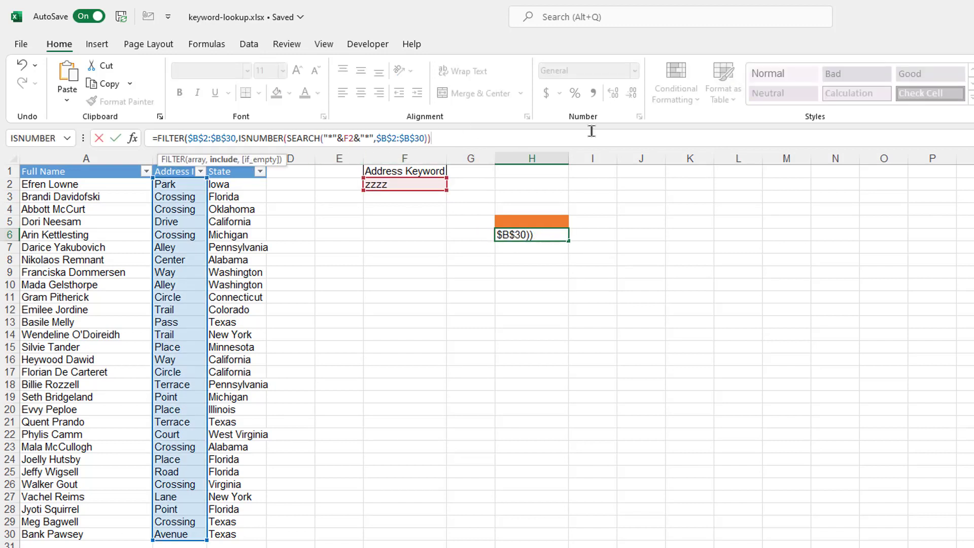
type(",\"No Data")
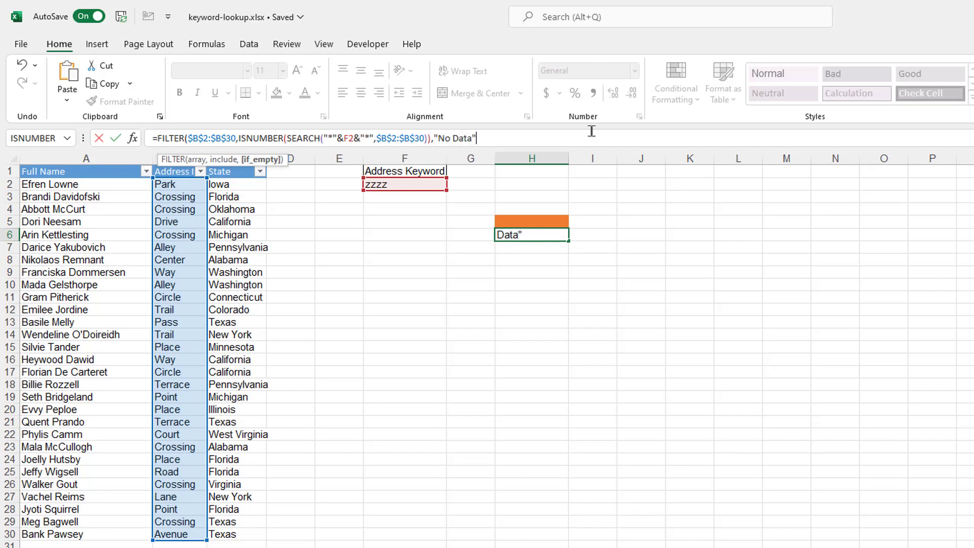
type("\")")
key("Return")
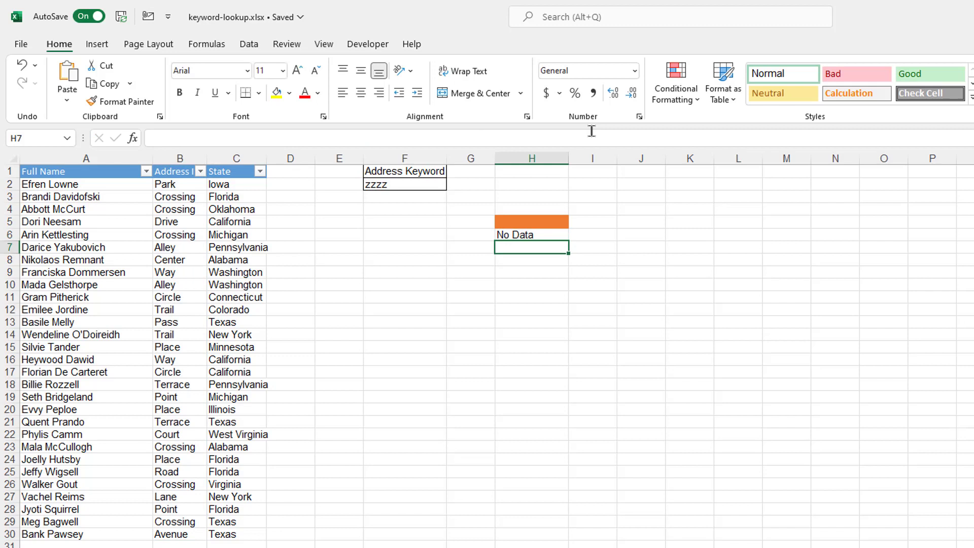
left_click(423, 185)
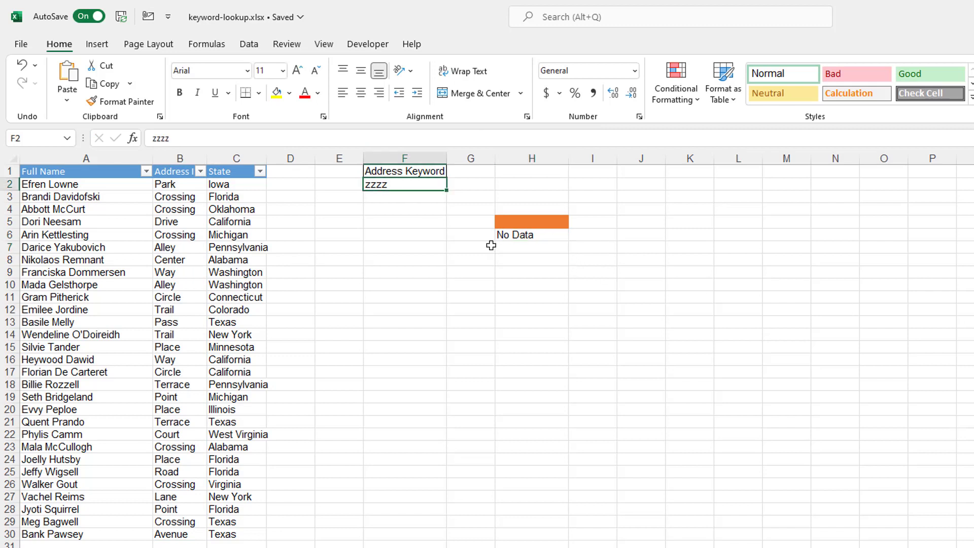
Replace zzzz in F2 with ace, spilling Place and Terrace matches from H6
left_click(180, 140)
key("BackSpace")
key("BackSpace")
key("BackSpace")
key("BackSpace")
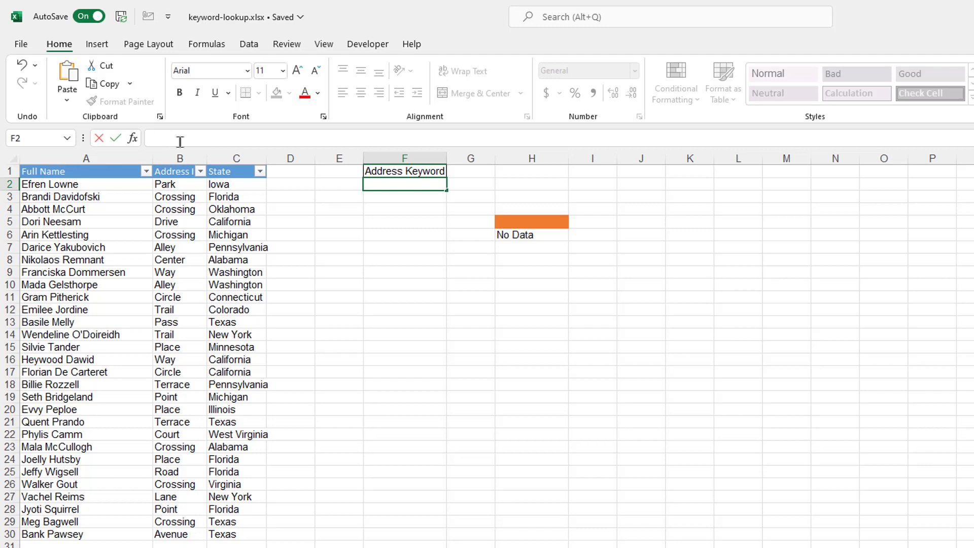
type("cro")
type("ace")
key("Return")
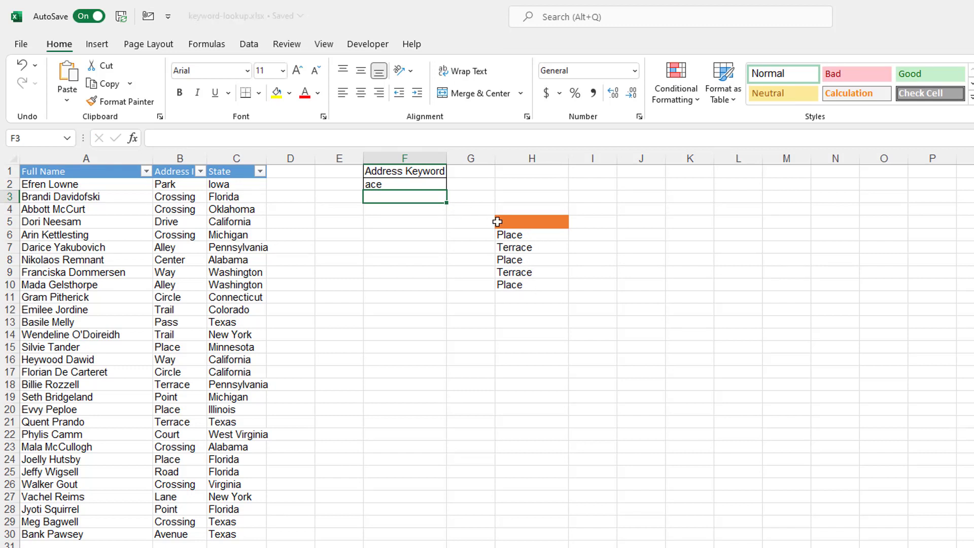
left_click(534, 235)
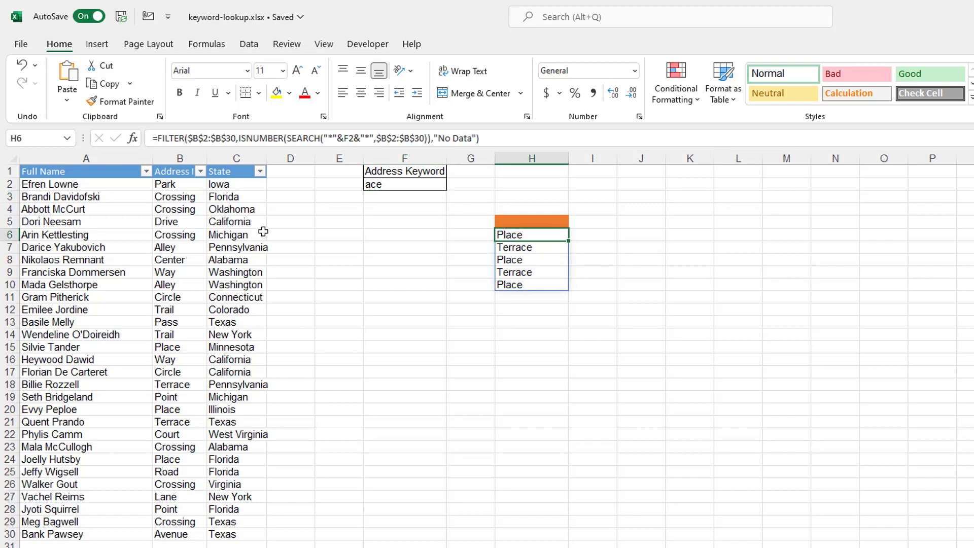
Wrap the H6 FILTER formula in UNIQUE so duplicate Place and Terrace rows drop out
left_click(157, 137)
left_click(157, 138)
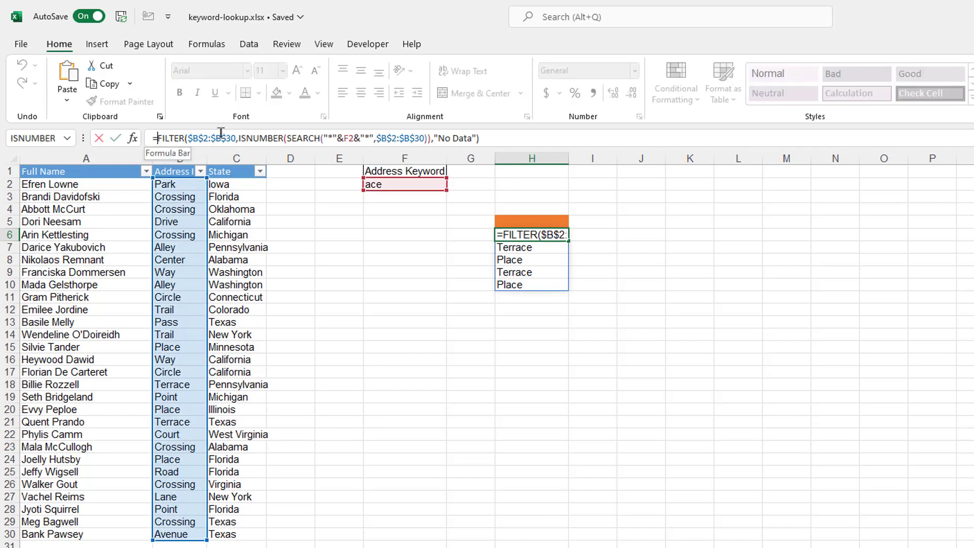
type("Uni")
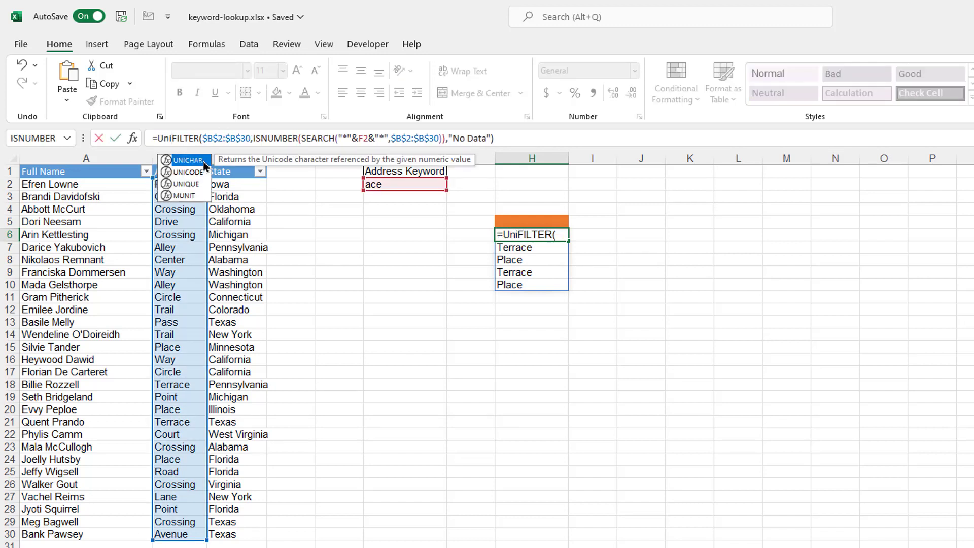
double_click(186, 184)
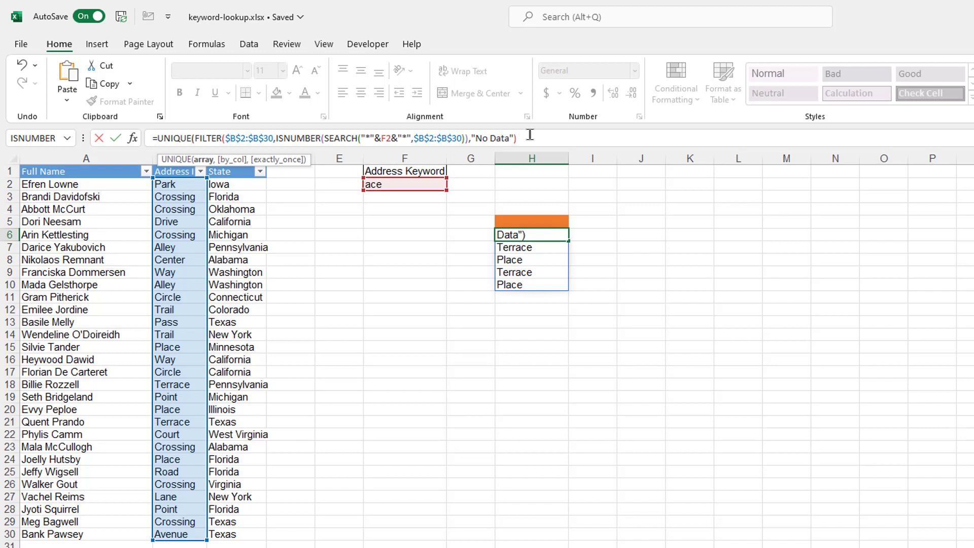
type(")")
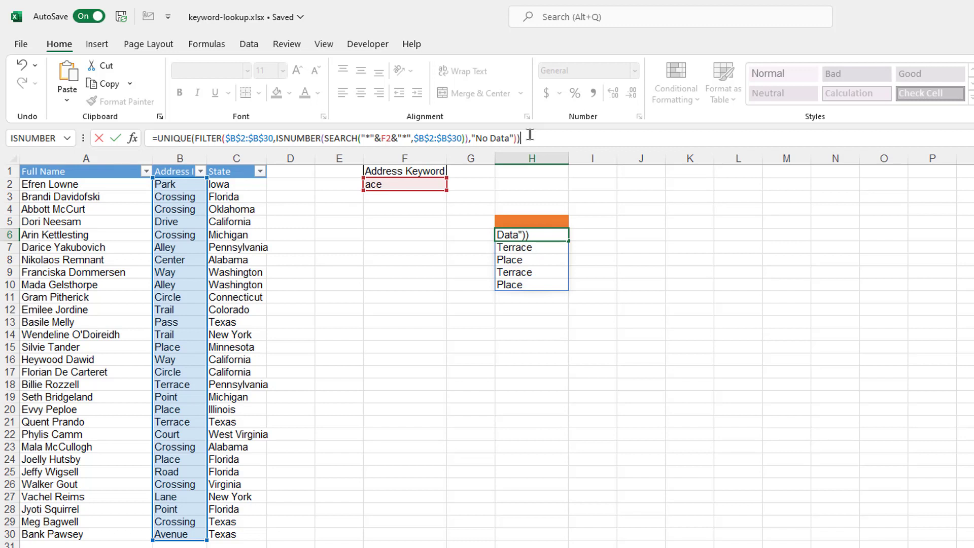
key("Return")
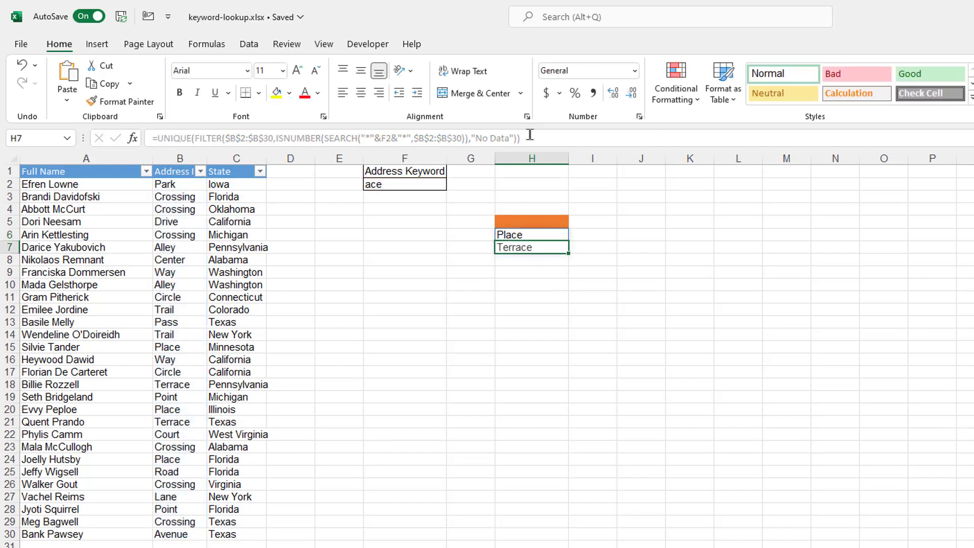
Widen H6's filtered range from $B$2:$B$30 to $A$2:$B$30 so names spill beside addresses
left_click(535, 235)
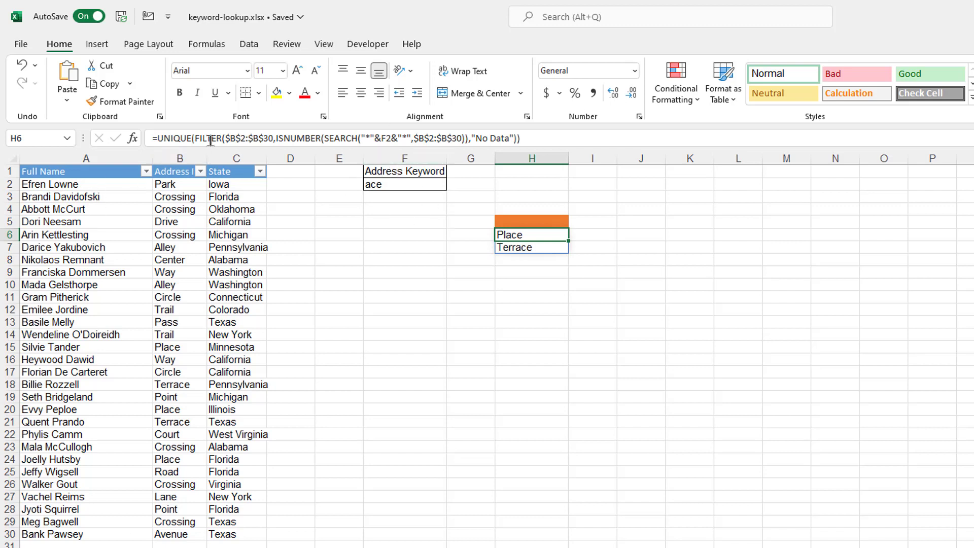
left_click(245, 141)
double_click(245, 141)
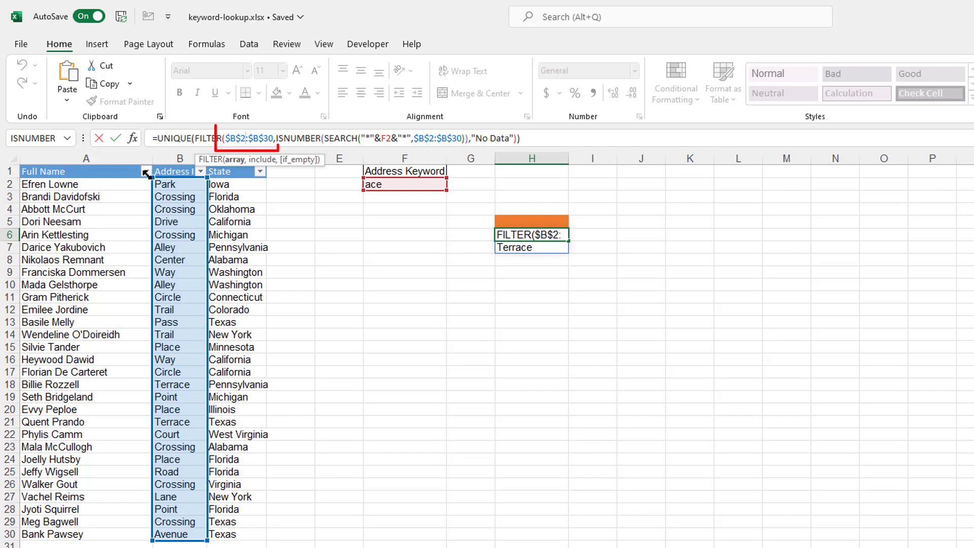
left_click_drag(146, 173, 49, 182)
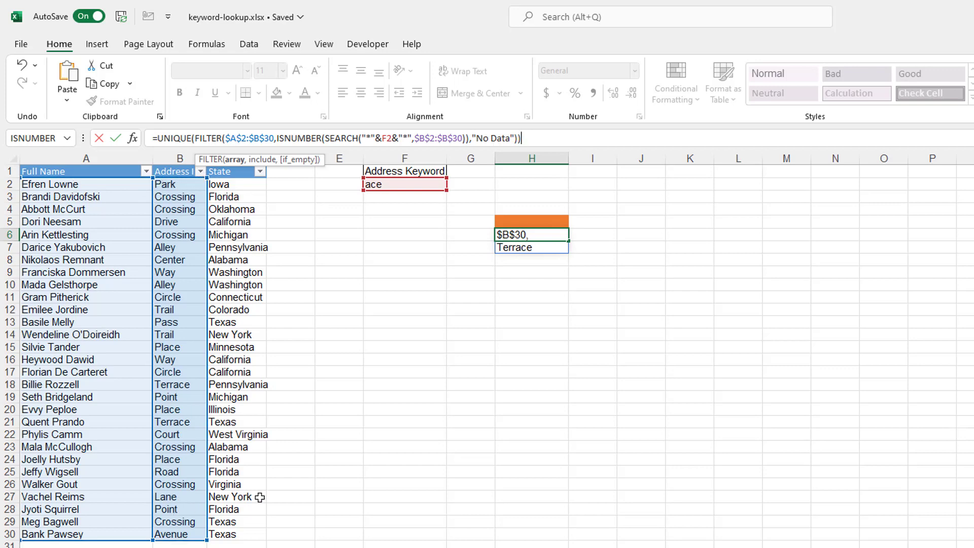
key("Return")
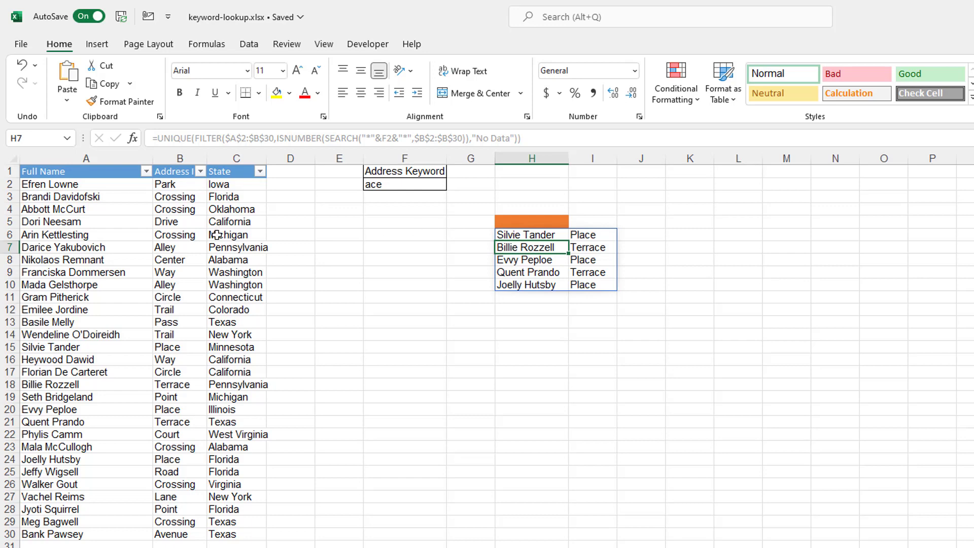
Shift H6's filtered range to $B$2:$C$30 so addresses spill beside their states
left_click(518, 235)
left_click(253, 138)
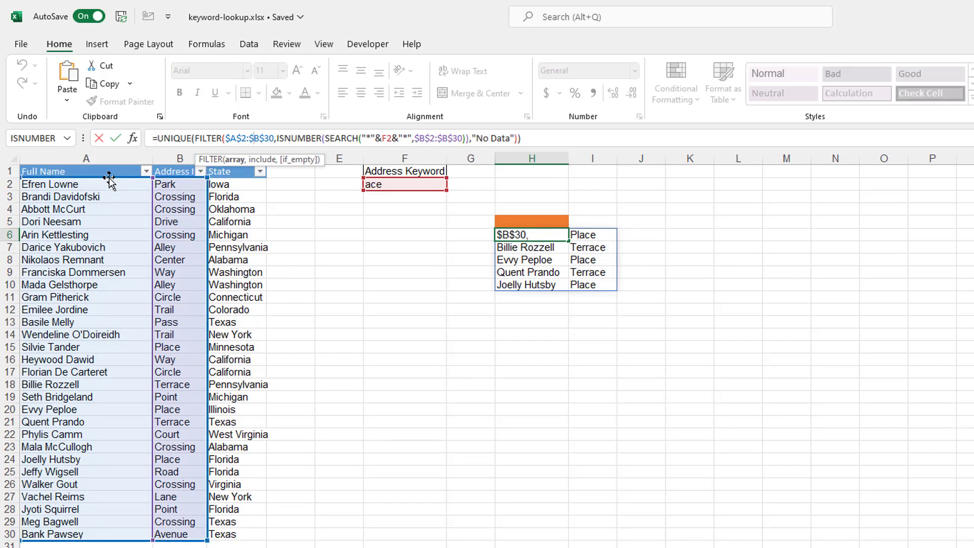
left_click_drag(109, 179, 173, 190)
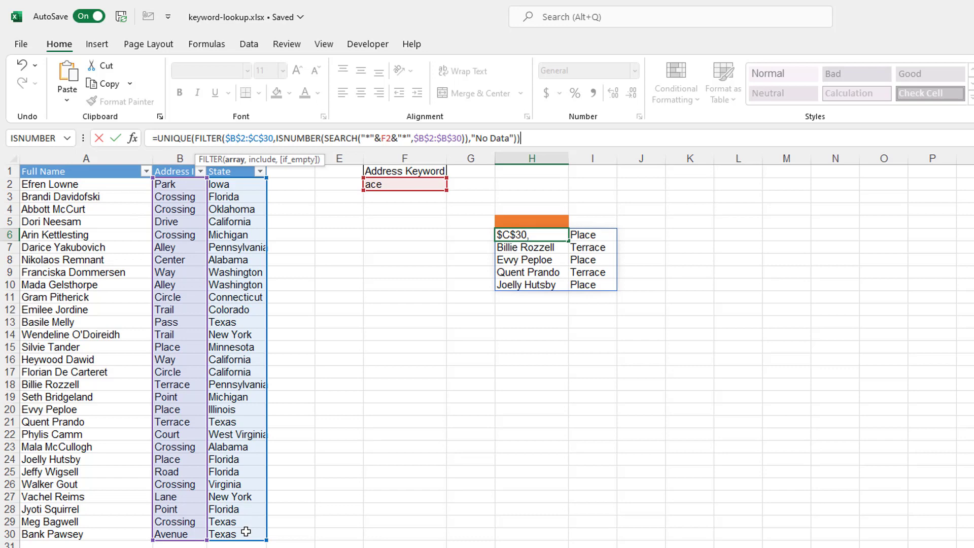
key("Return")
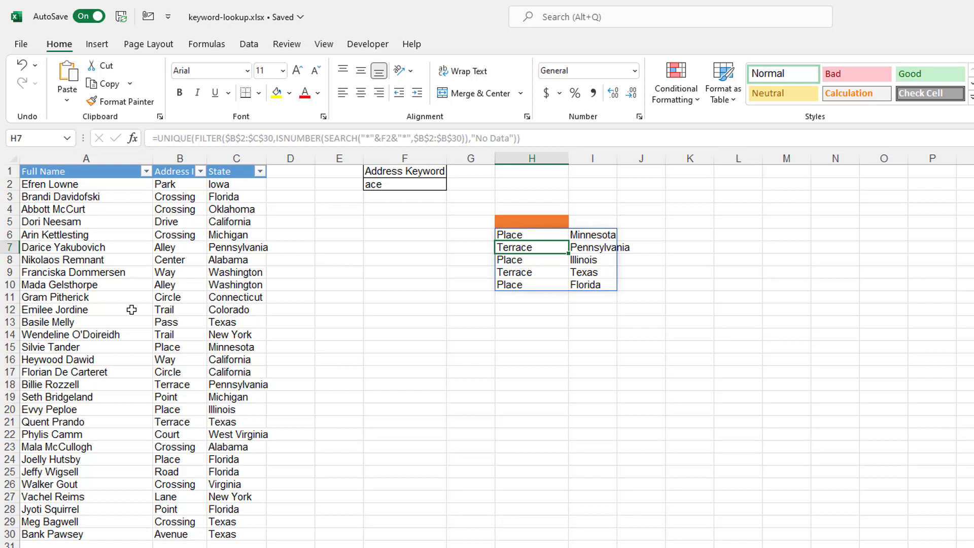
left_click(402, 185)
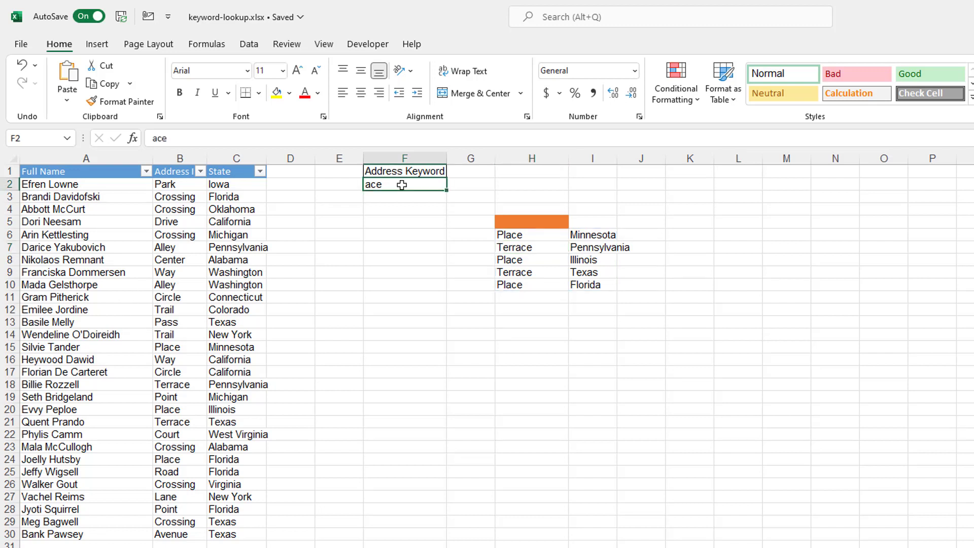